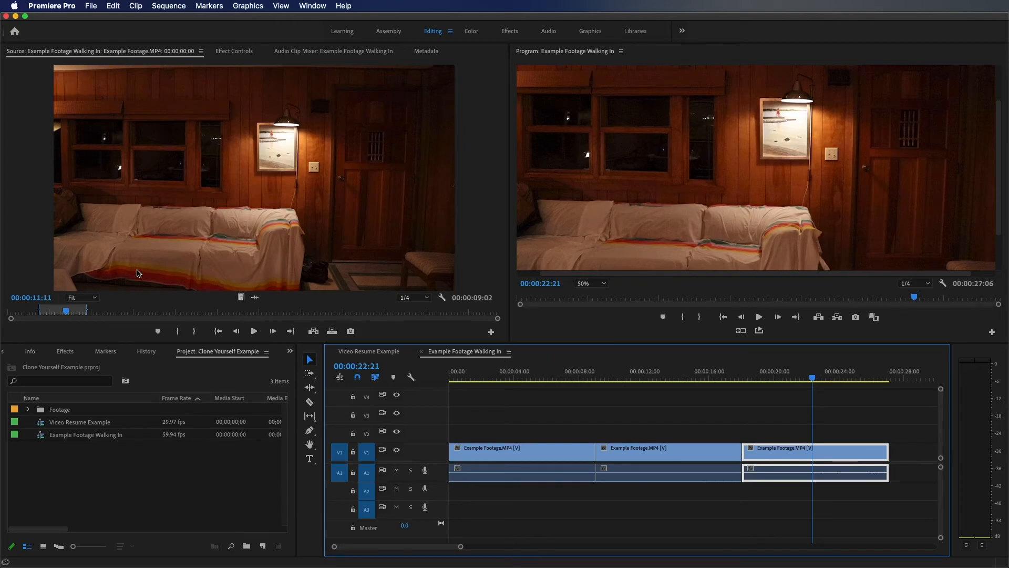
Step: Scrub through the source footage and the takes in the Example Footage Walking In and Video Resume Example sequences
{"action": "mouse_move", "coordinate": [82, 314]}
{"action": "left_mouse_down"}
{"action": "mouse_move", "coordinate": [281, 314]}
{"action": "mouse_move", "coordinate": [234, 319]}
{"action": "mouse_move", "coordinate": [303, 326]}
{"action": "mouse_move", "coordinate": [405, 315]}
{"action": "mouse_move", "coordinate": [32, 317]}
{"action": "mouse_move", "coordinate": [102, 317]}
{"action": "mouse_move", "coordinate": [80, 319]}
{"action": "left_mouse_up"}
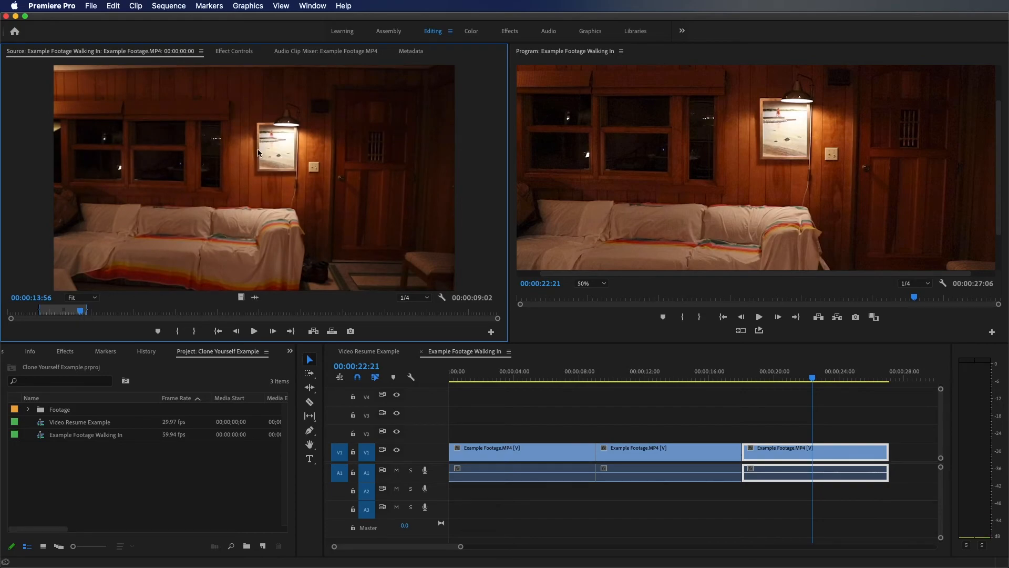
{"action": "left_click", "coordinate": [668, 377]}
{"action": "left_click_drag", "start_coordinate": [666, 378], "coordinate": [599, 385]}
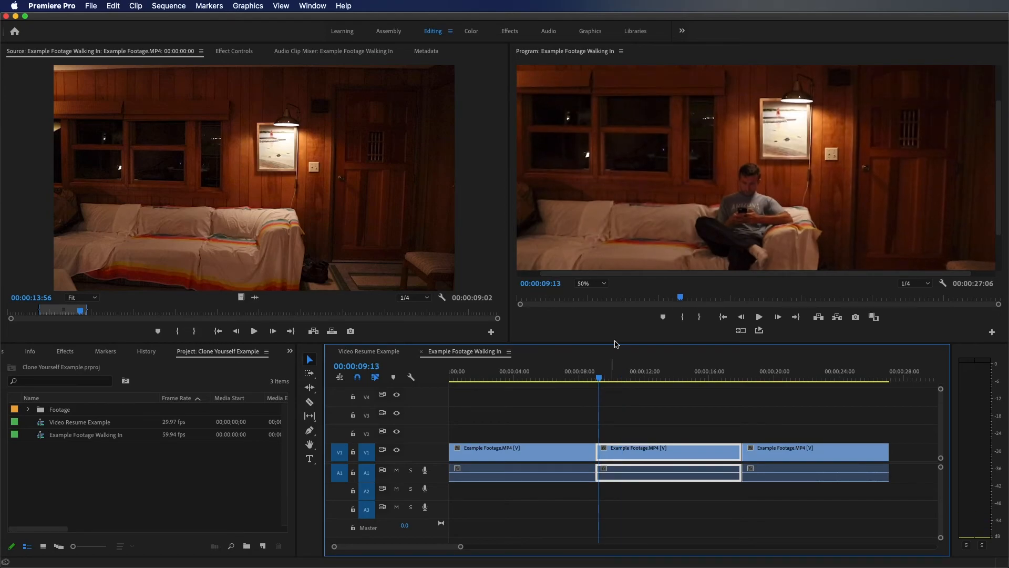
{"action": "left_click_drag", "start_coordinate": [600, 379], "coordinate": [716, 403]}
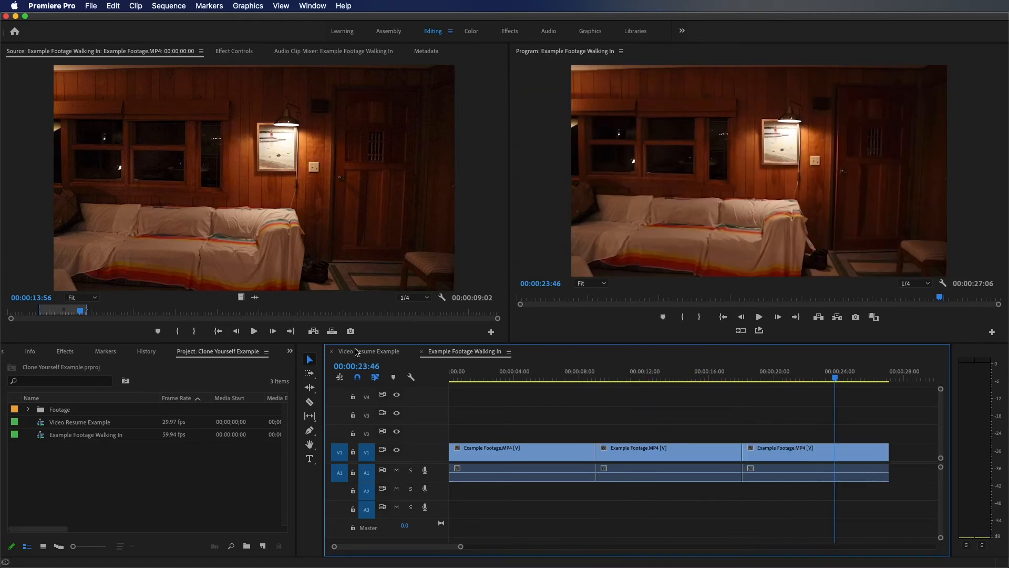
{"action": "left_click", "coordinate": [356, 353]}
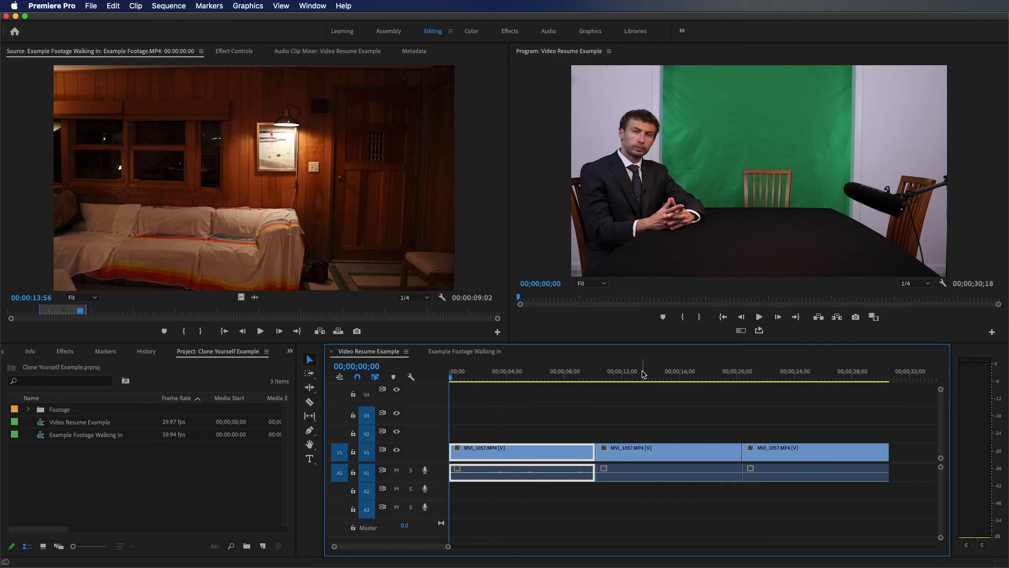
{"action": "mouse_move", "coordinate": [643, 375]}
{"action": "left_mouse_down"}
{"action": "mouse_move", "coordinate": [818, 369]}
{"action": "mouse_move", "coordinate": [592, 373]}
{"action": "mouse_move", "coordinate": [655, 372]}
{"action": "left_mouse_up"}
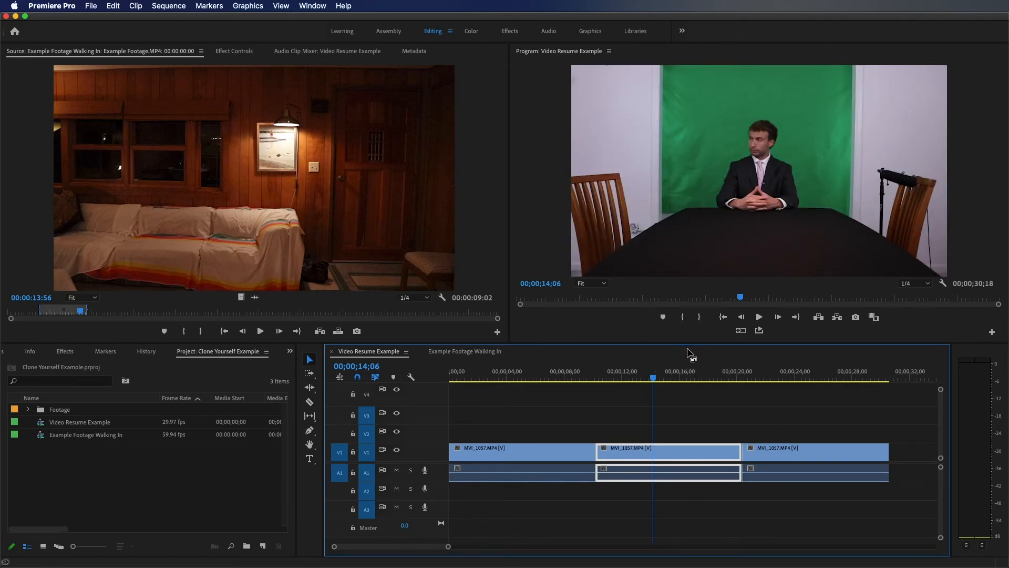
{"action": "left_click_drag", "start_coordinate": [528, 374], "coordinate": [510, 380]}
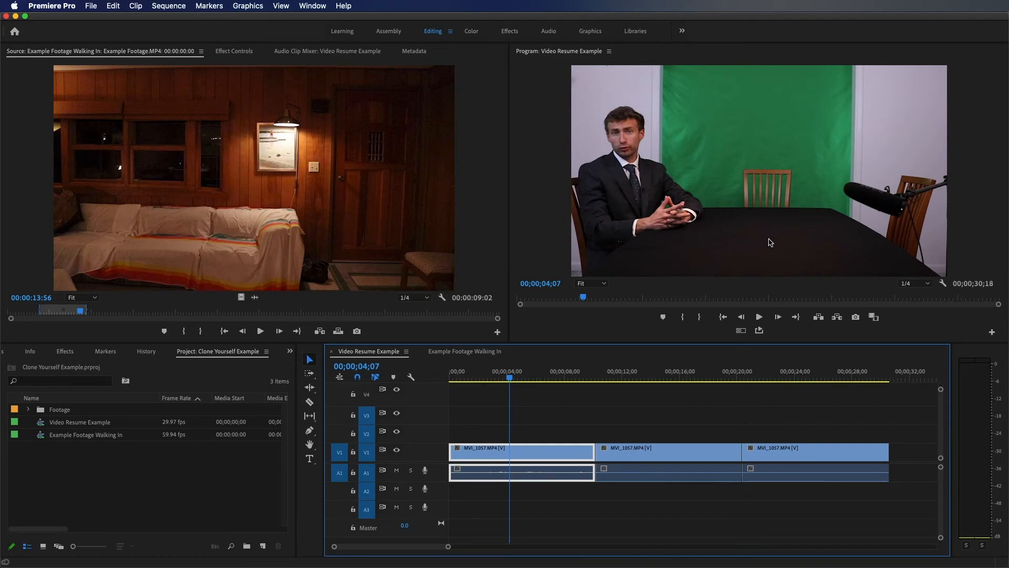
Step: Examine the green screen's edges at 150% magnification and the third take of the Video Resume Example sequence in the full-frame preview
{"action": "left_click", "coordinate": [591, 283]}
{"action": "left_click", "coordinate": [607, 362]}
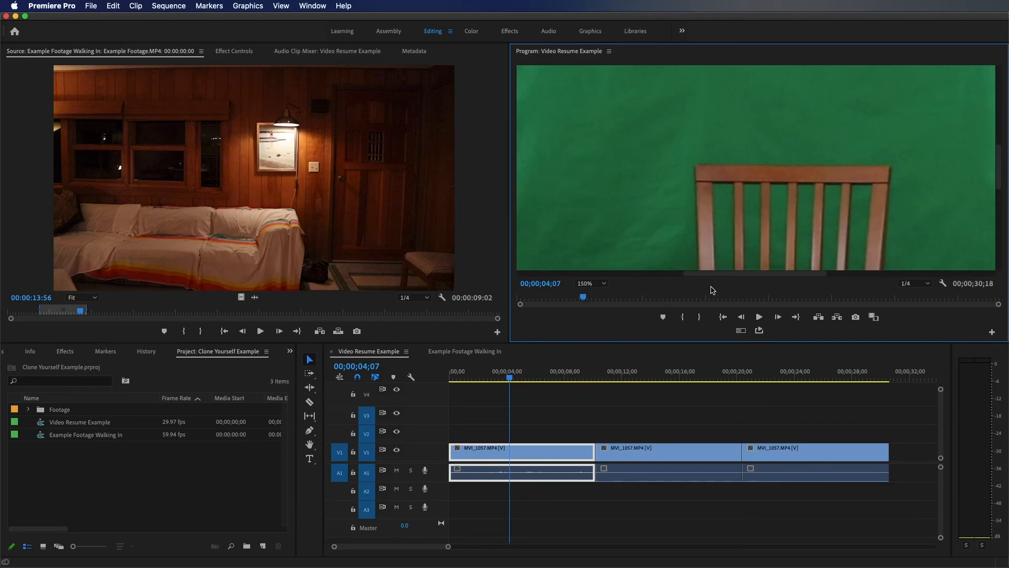
{"action": "left_click_drag", "start_coordinate": [726, 274], "coordinate": [654, 284]}
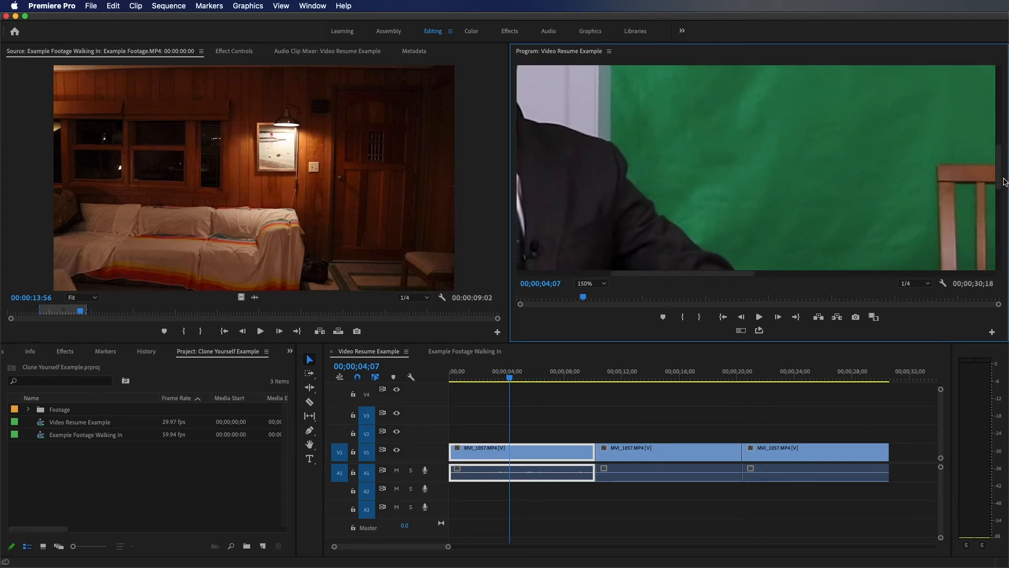
{"action": "left_click_drag", "start_coordinate": [1000, 171], "coordinate": [999, 122]}
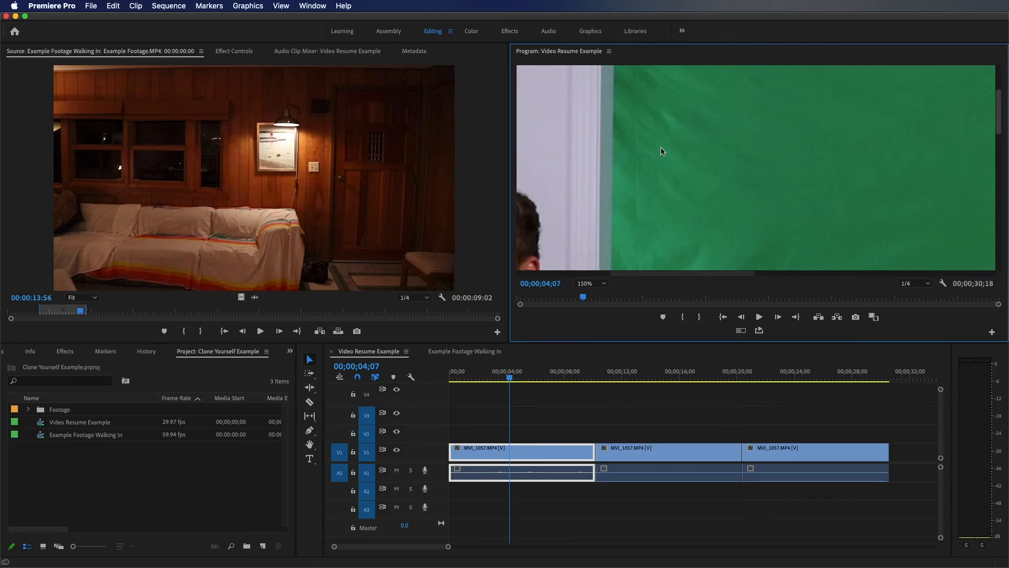
{"action": "left_click_drag", "start_coordinate": [631, 273], "coordinate": [824, 275]}
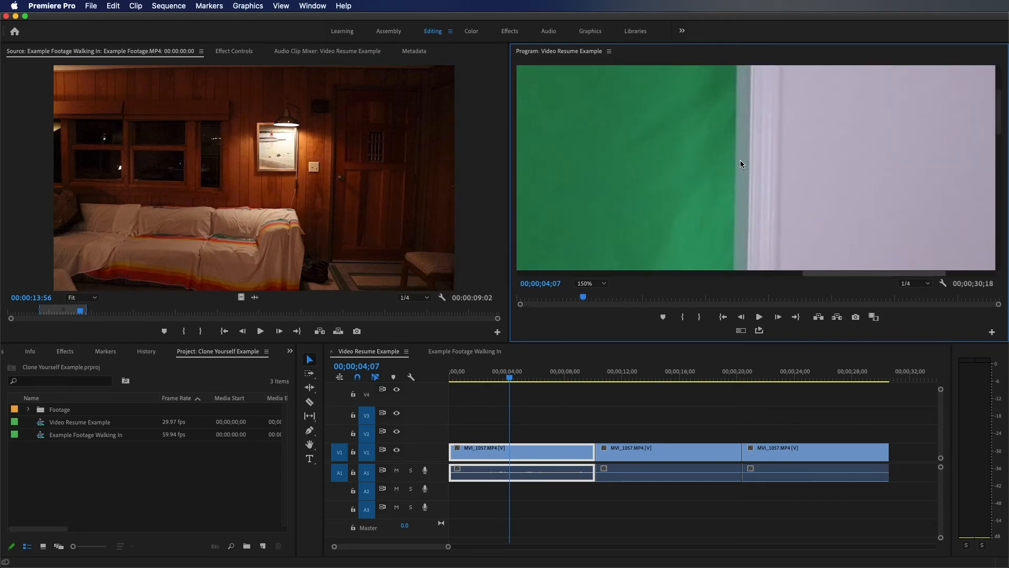
{"action": "left_click", "coordinate": [591, 284]}
{"action": "left_click", "coordinate": [590, 294]}
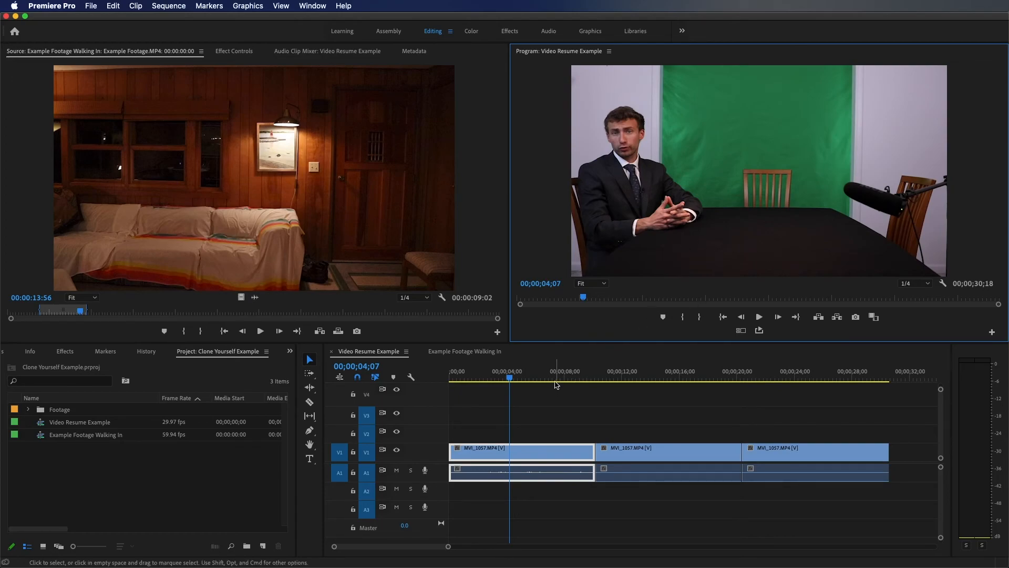
{"action": "left_click_drag", "start_coordinate": [603, 372], "coordinate": [822, 371]}
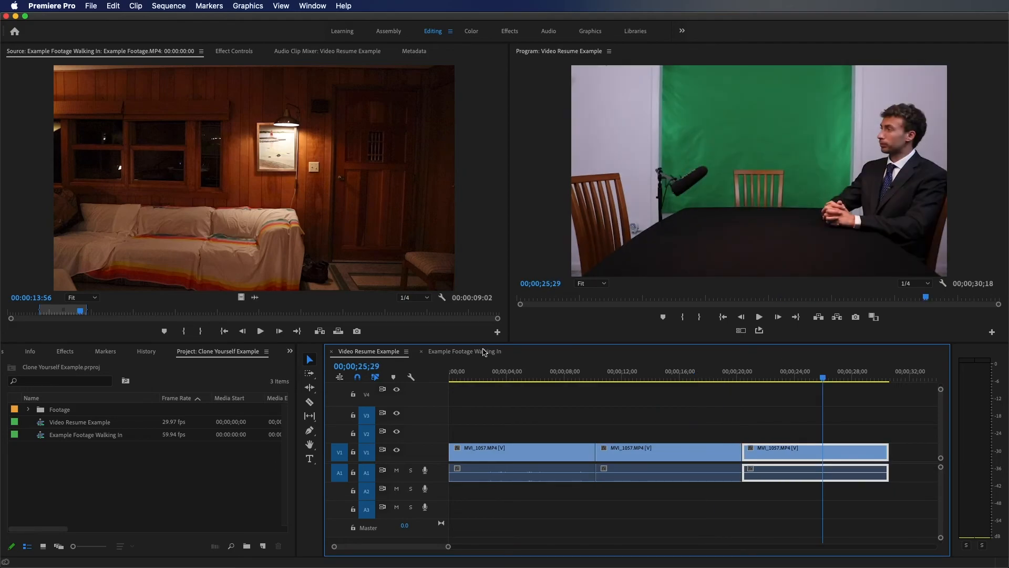
Step: In the Example Footage Walking In sequence, stack the second clip on V2 and the third on V3, both starting at the sequence's beginning
{"action": "left_click", "coordinate": [484, 351]}
{"action": "left_click", "coordinate": [658, 402]}
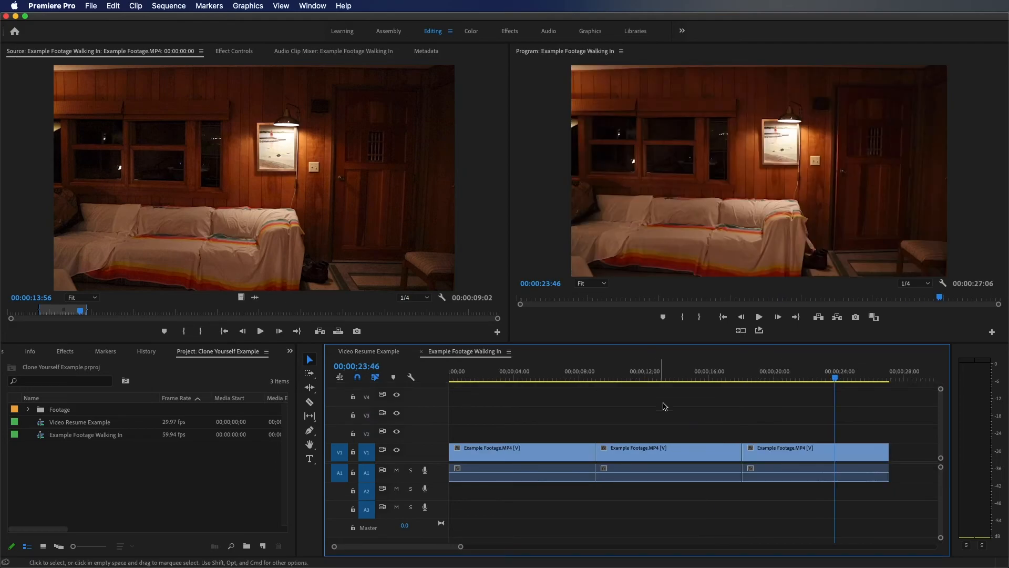
{"action": "left_click_drag", "start_coordinate": [661, 464], "coordinate": [656, 486]}
{"action": "left_click_drag", "start_coordinate": [647, 435], "coordinate": [500, 438]}
{"action": "left_click_drag", "start_coordinate": [781, 449], "coordinate": [779, 415]}
{"action": "left_click_drag", "start_coordinate": [779, 478], "coordinate": [486, 513]}
{"action": "left_click", "coordinate": [681, 415]}
Step: At 00:00:07:34, draw a closed free-form opacity mask on the V3 clip around the doorway, extending past the frame's outer edges
{"action": "mouse_move", "coordinate": [553, 374]}
{"action": "left_mouse_down"}
{"action": "mouse_move", "coordinate": [523, 371]}
{"action": "mouse_move", "coordinate": [572, 373]}
{"action": "left_mouse_up"}
{"action": "left_click", "coordinate": [557, 419]}
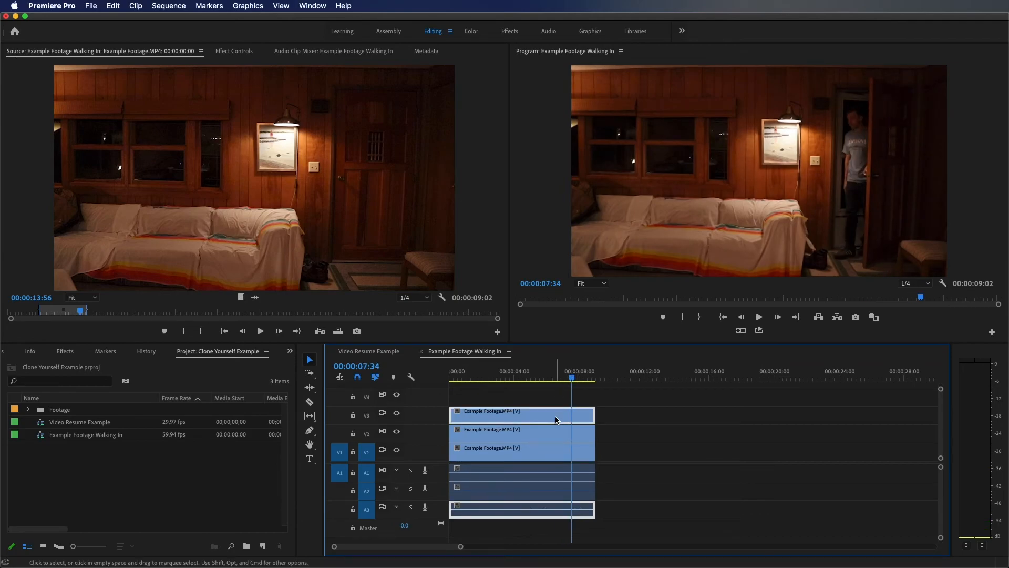
{"action": "left_click", "coordinate": [236, 51]}
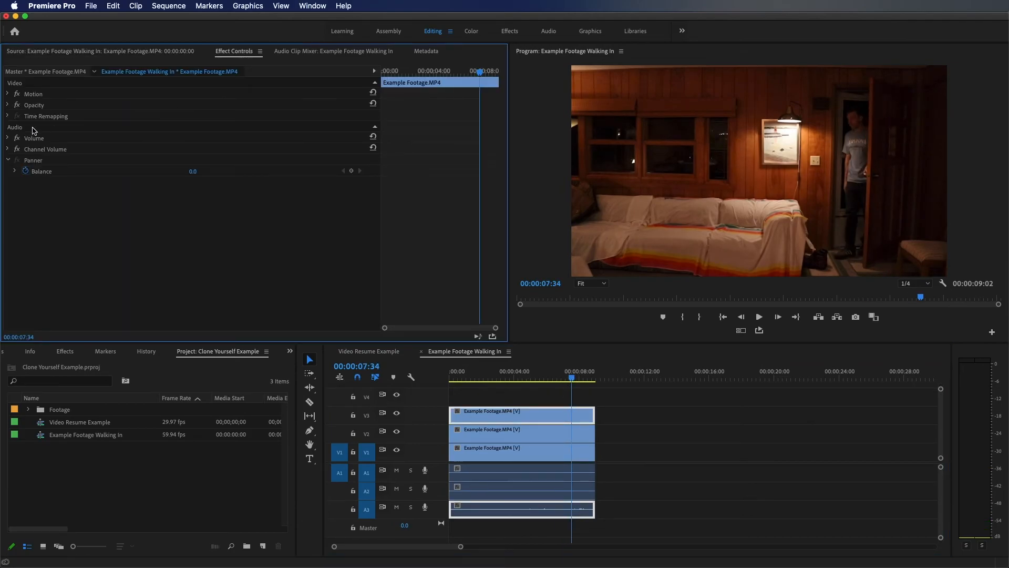
{"action": "left_click", "coordinate": [8, 105]}
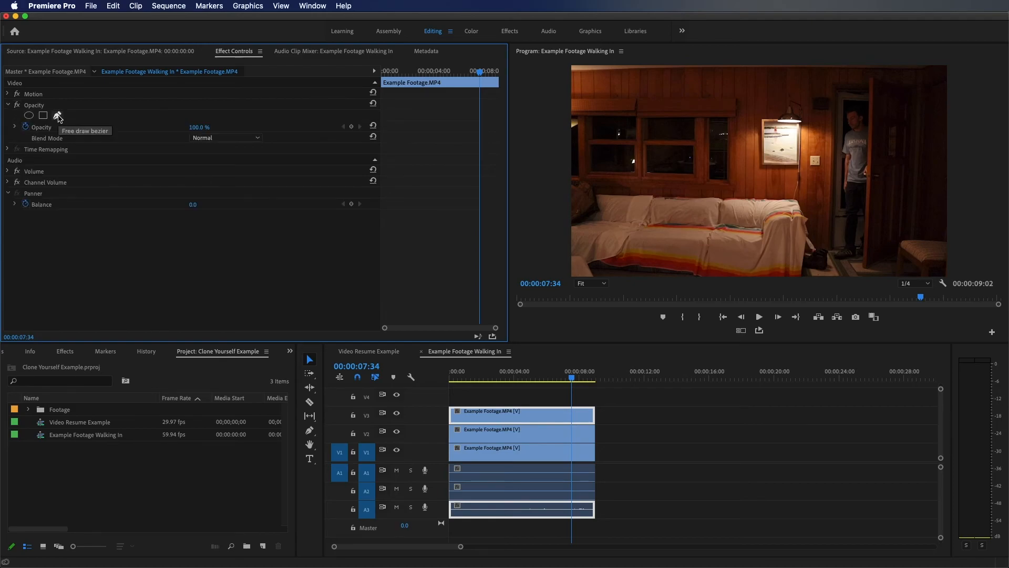
{"action": "left_click", "coordinate": [57, 115]}
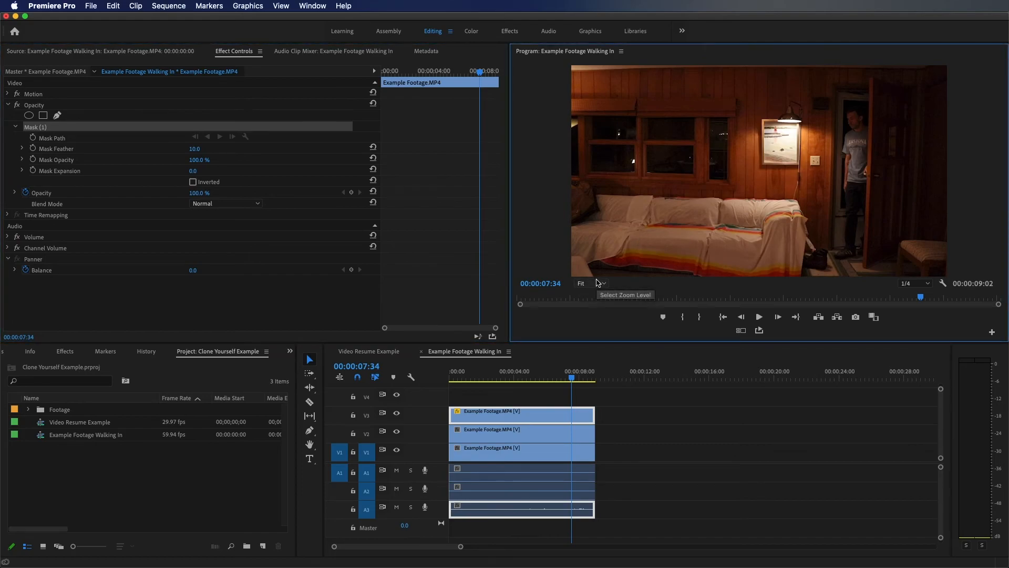
{"action": "left_click", "coordinate": [597, 283]}
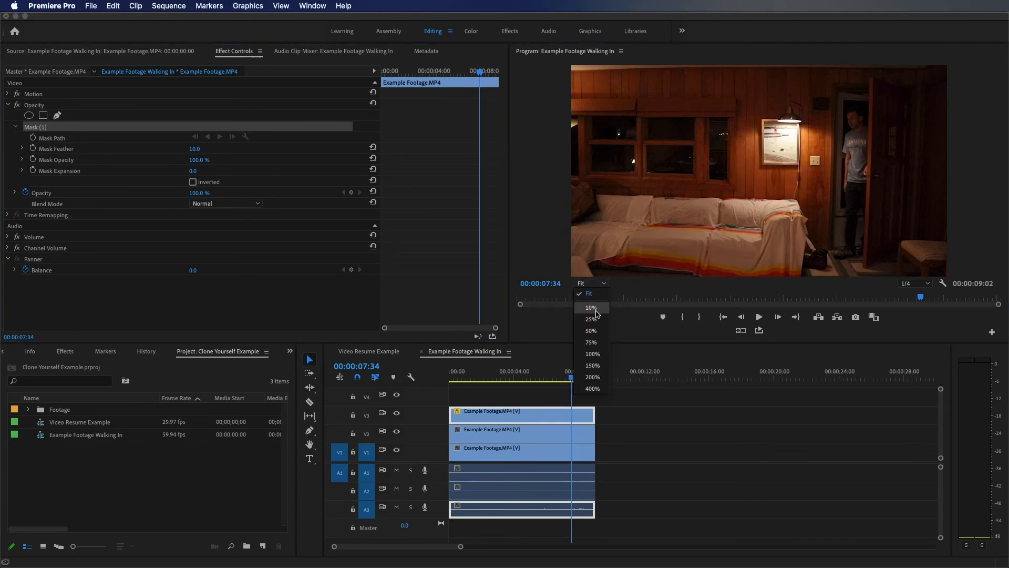
{"action": "left_click", "coordinate": [595, 323]}
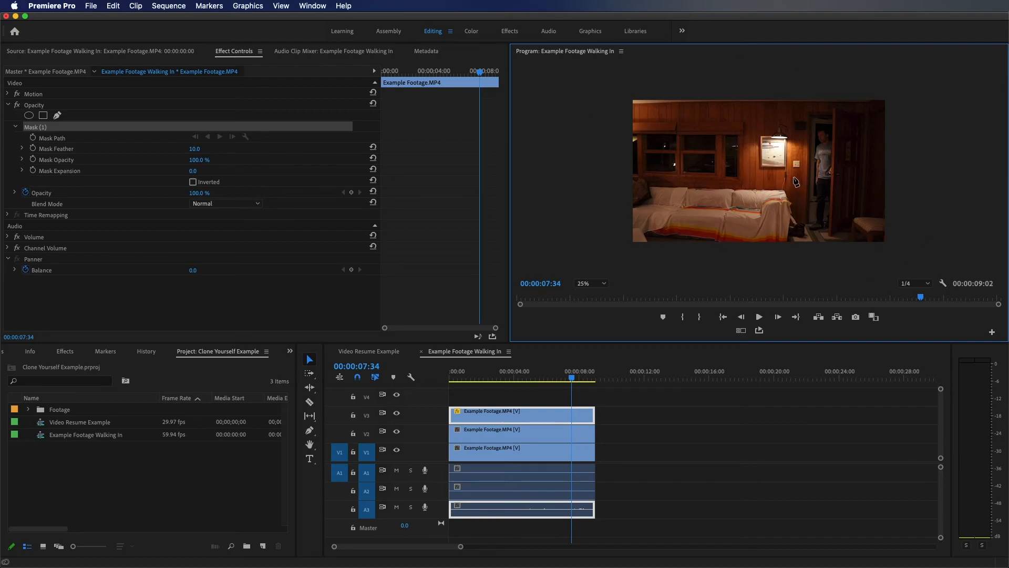
{"action": "left_click", "coordinate": [797, 249]}
{"action": "left_click", "coordinate": [896, 251]}
{"action": "left_click", "coordinate": [894, 89]}
{"action": "left_click", "coordinate": [792, 90]}
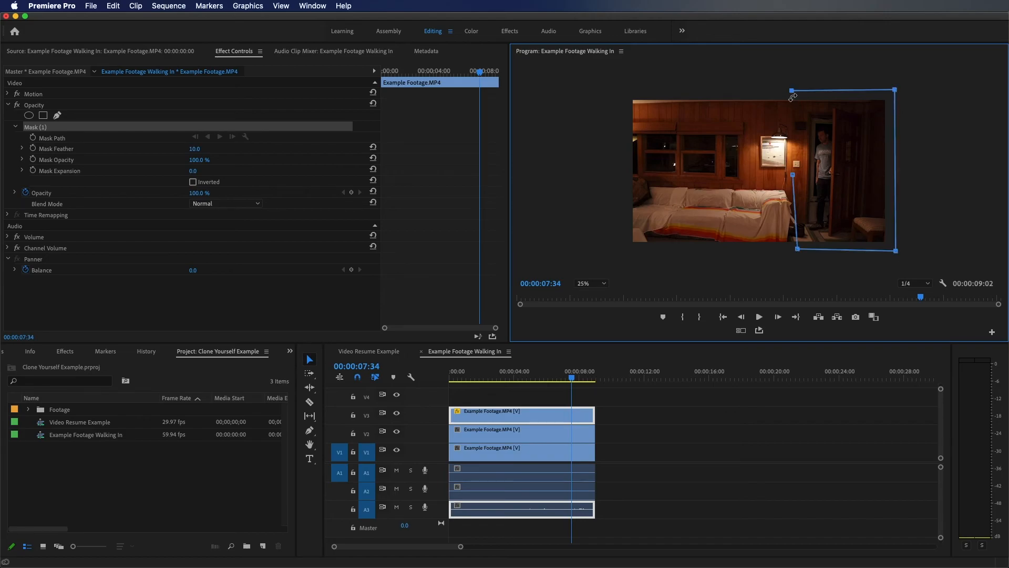
{"action": "left_click", "coordinate": [793, 174]}
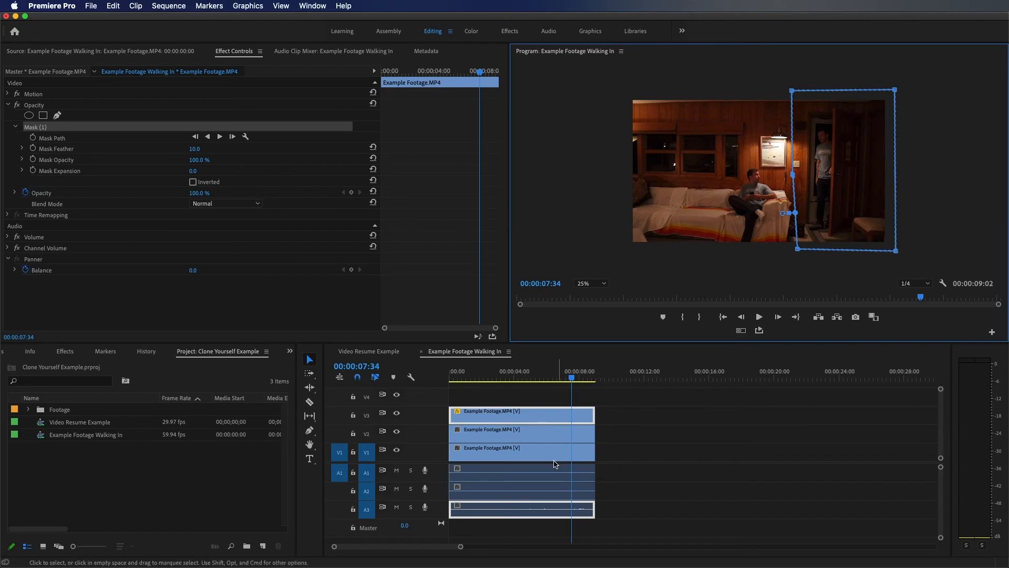
Step: Fit the preview to the frame and set the V3 clip's Mask Feather to 45
{"action": "left_click", "coordinate": [508, 437]}
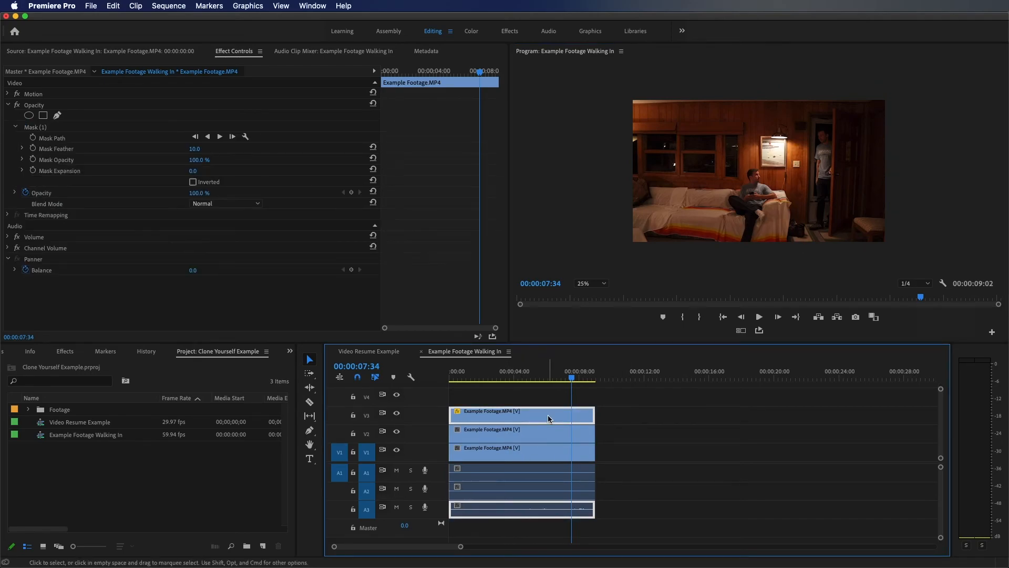
{"action": "left_click", "coordinate": [583, 283]}
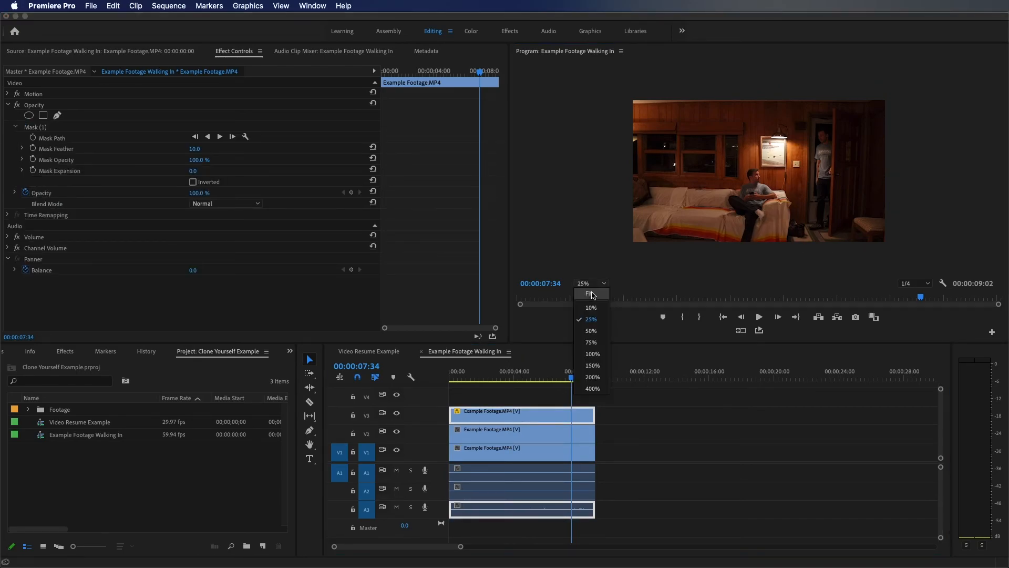
{"action": "left_click", "coordinate": [600, 295]}
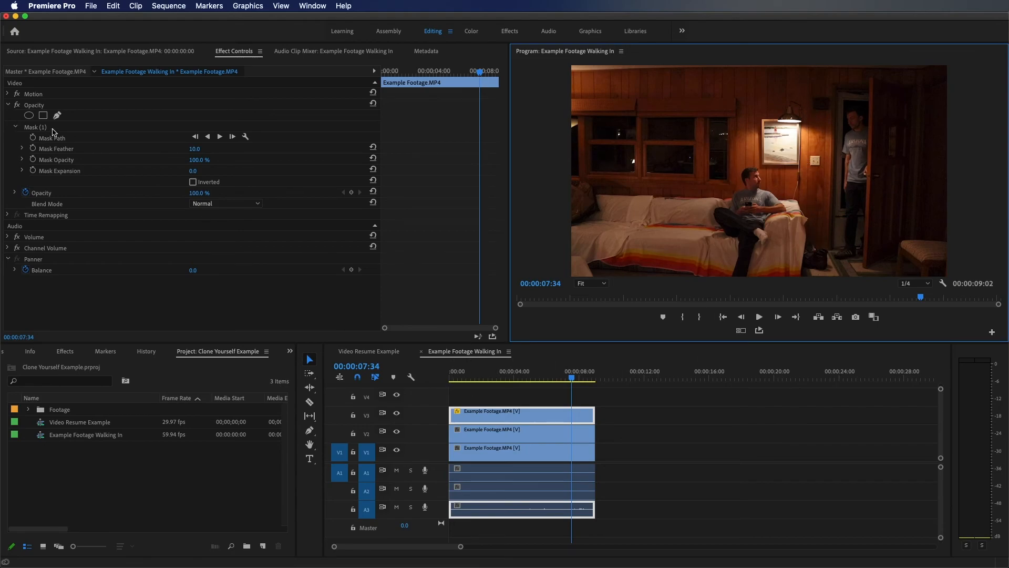
{"action": "left_click", "coordinate": [47, 129]}
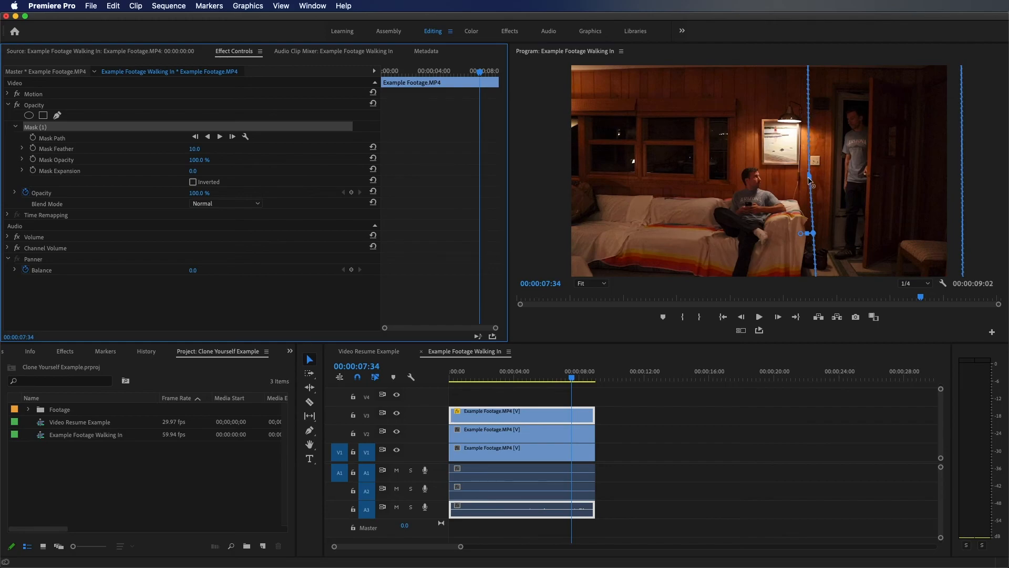
{"action": "left_click", "coordinate": [802, 236]}
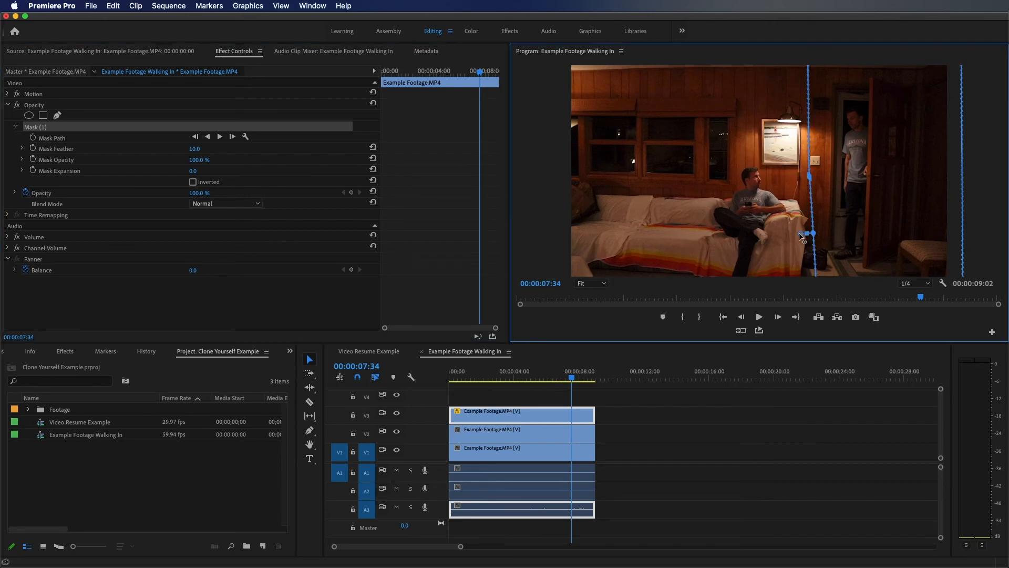
{"action": "left_click_drag", "start_coordinate": [802, 236], "coordinate": [788, 234]}
{"action": "left_click", "coordinate": [204, 147]}
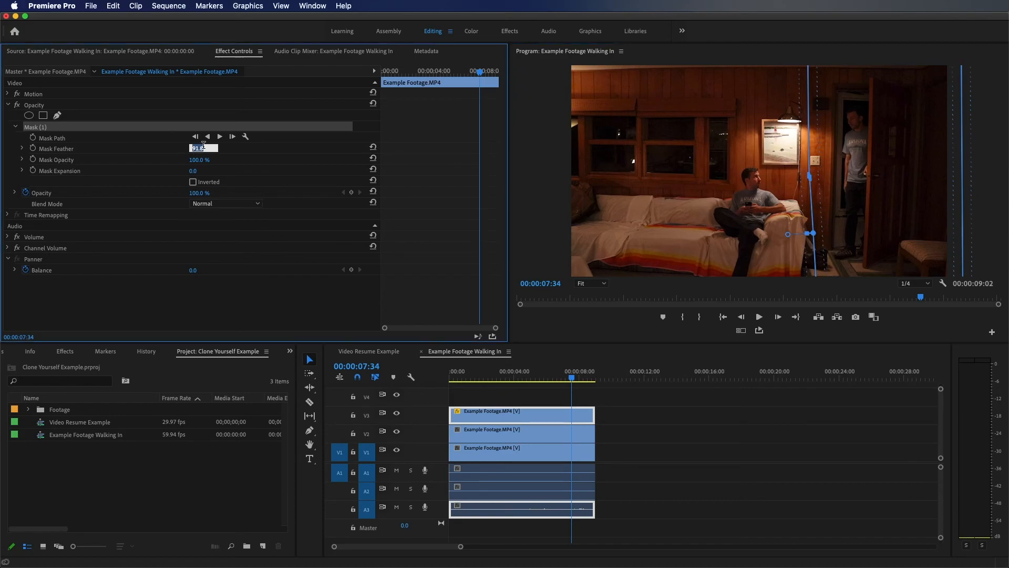
{"action": "type", "text": "45"}
{"action": "key", "text": "Return"}
Step: Deselect the masked clip and play the composite from near the start to check the result
{"action": "left_click", "coordinate": [627, 405]}
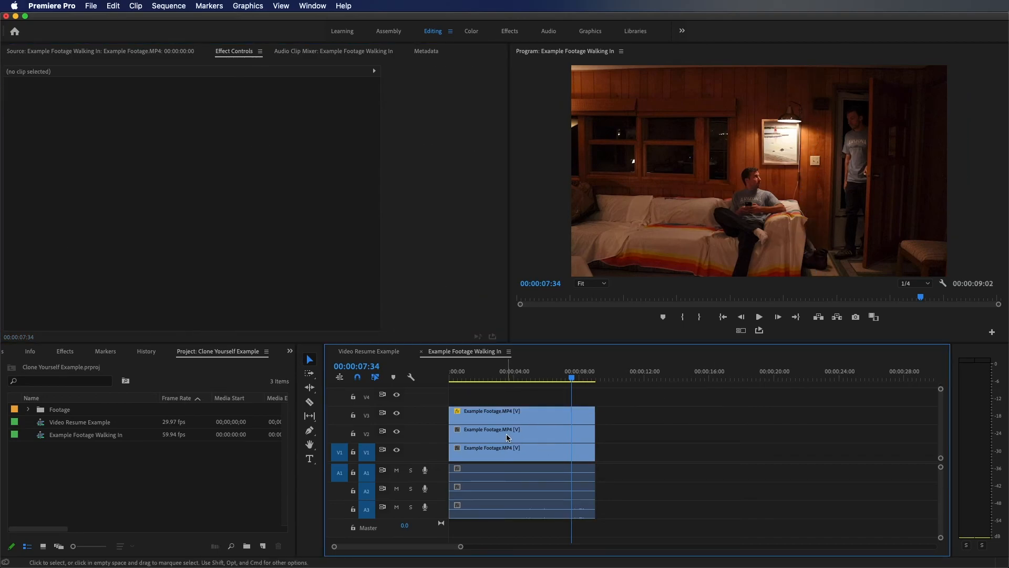
{"action": "left_click", "coordinate": [453, 376]}
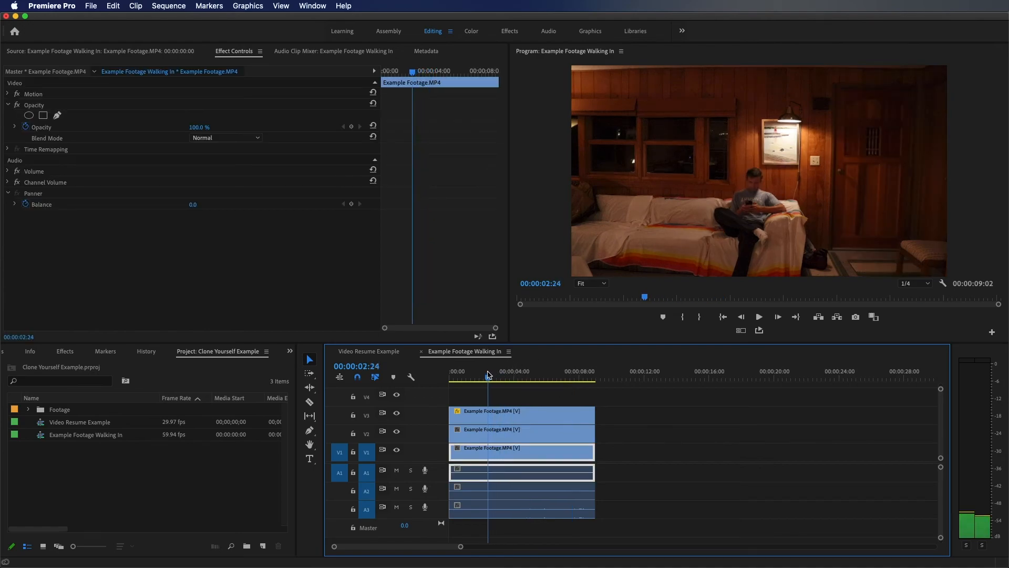
{"action": "left_click_drag", "start_coordinate": [453, 377], "coordinate": [448, 377]}
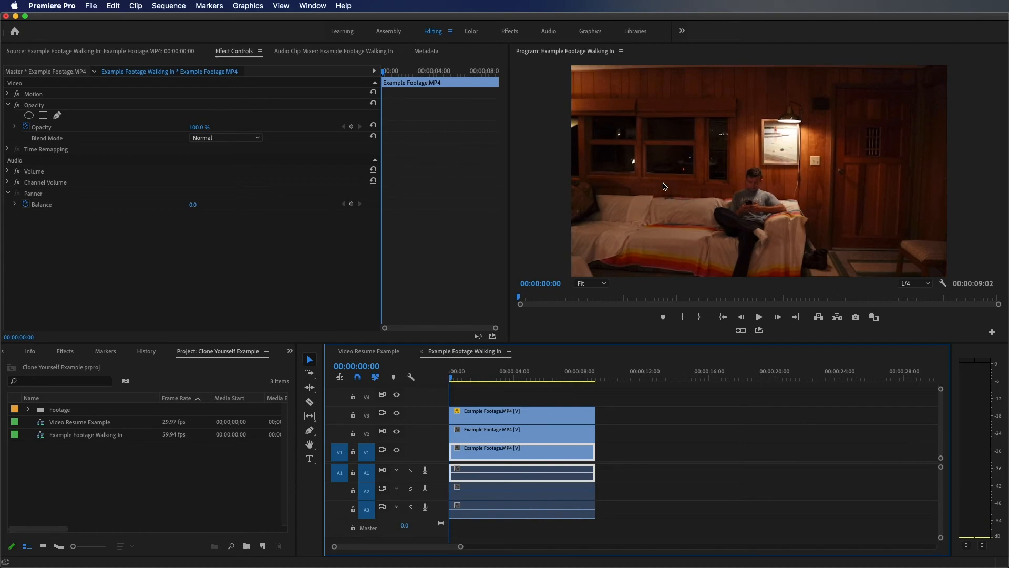
Step: At 00:00:01:51, start a free-form opacity mask on the V2 clip, tracing from below the sofa up around its arm to the seated man's shoulder
{"action": "left_click", "coordinate": [479, 373]}
{"action": "left_click", "coordinate": [525, 431]}
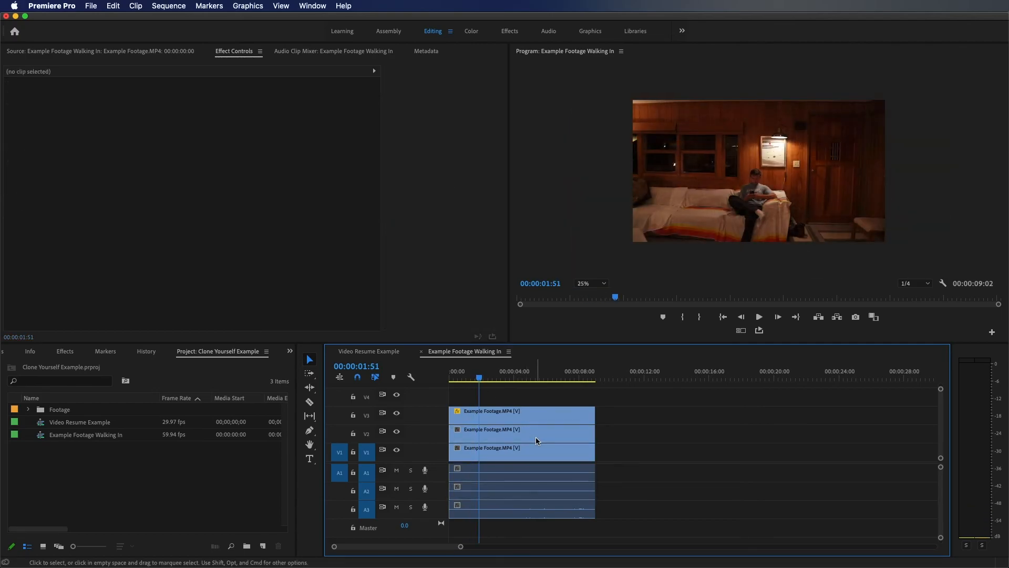
{"action": "left_click", "coordinate": [536, 441]}
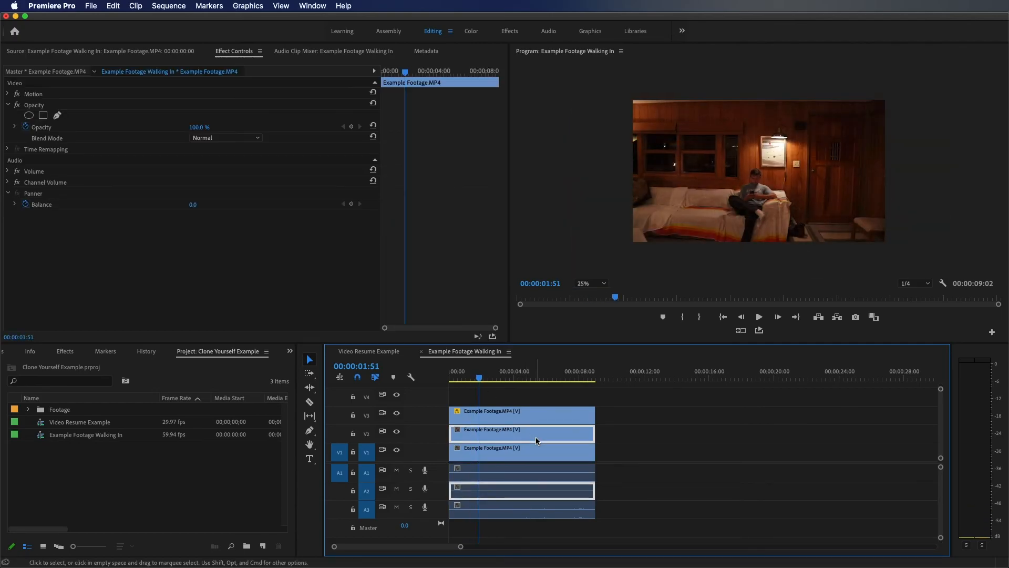
{"action": "left_click", "coordinate": [58, 116]}
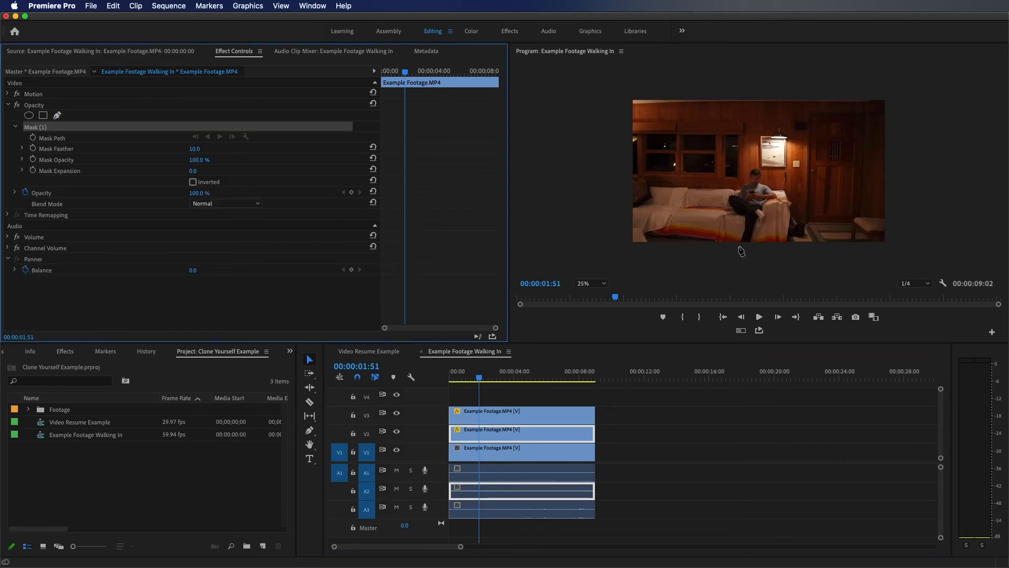
{"action": "left_click", "coordinate": [590, 286]}
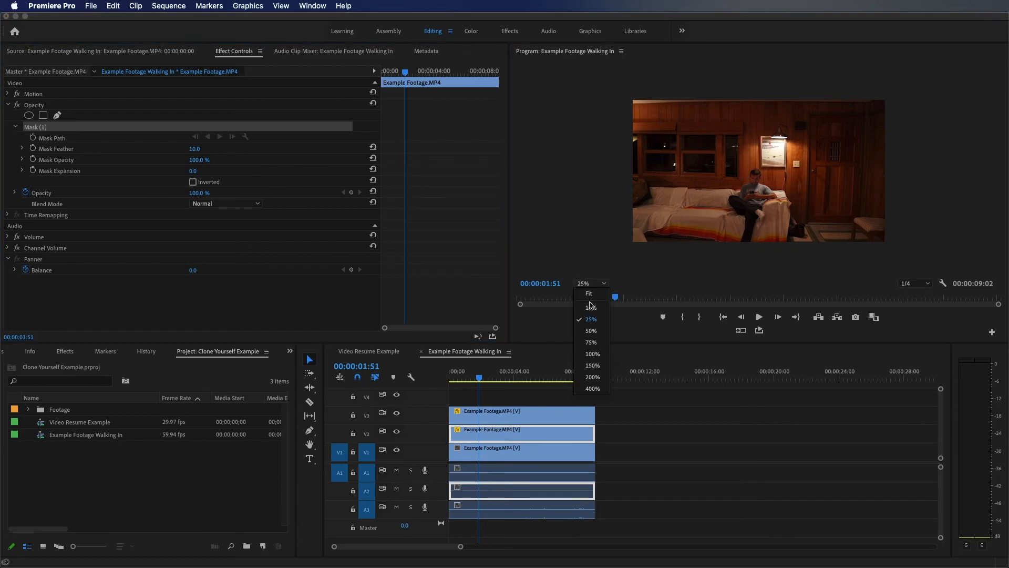
{"action": "left_click", "coordinate": [591, 342]}
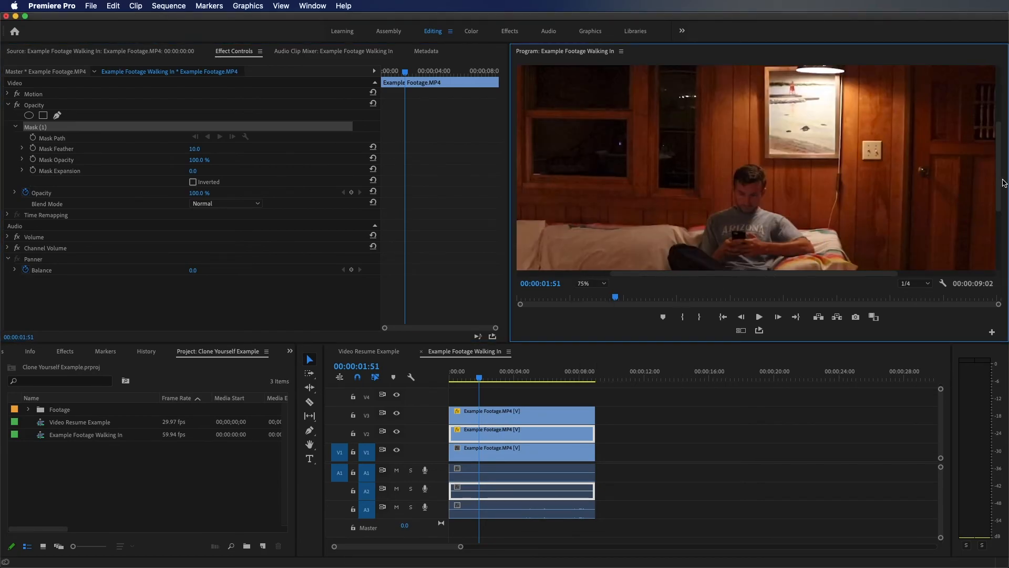
{"action": "left_click_drag", "start_coordinate": [1000, 182], "coordinate": [999, 248]}
{"action": "left_click", "coordinate": [761, 266]}
{"action": "left_click", "coordinate": [805, 190]}
{"action": "left_click", "coordinate": [831, 143]}
{"action": "left_click", "coordinate": [832, 108]}
{"action": "left_click", "coordinate": [813, 75]}
Step: Complete the V2 clip's free-form opacity mask around the seated man's head and down his other side, and fit the preview to the frame
{"action": "left_click_drag", "start_coordinate": [999, 204], "coordinate": [1000, 232]}
{"action": "left_click", "coordinate": [799, 171]}
{"action": "left_click", "coordinate": [766, 153]}
{"action": "left_click", "coordinate": [744, 130]}
{"action": "left_click", "coordinate": [715, 162]}
{"action": "left_click", "coordinate": [686, 212]}
{"action": "left_click", "coordinate": [631, 247]}
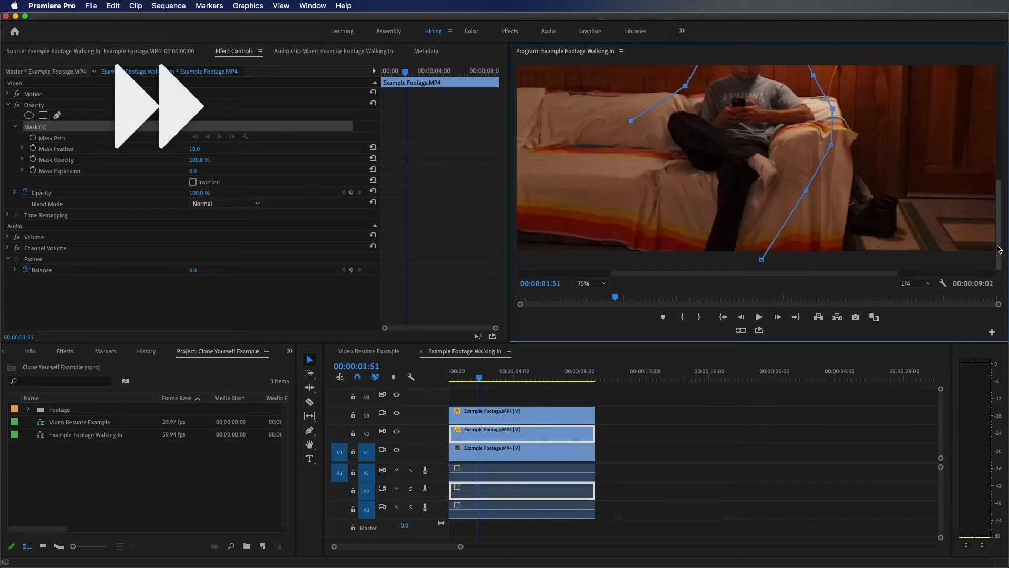
{"action": "left_click", "coordinate": [589, 284]}
{"action": "left_click", "coordinate": [585, 295]}
Step: Toggle the V2 and V3 track outputs off and on at 00:00:01:10, and scrub to 00:00:07:28 to compare the layers
{"action": "left_click", "coordinate": [633, 447]}
{"action": "mouse_move", "coordinate": [478, 377]}
{"action": "left_mouse_down"}
{"action": "mouse_move", "coordinate": [452, 378]}
{"action": "mouse_move", "coordinate": [491, 394]}
{"action": "mouse_move", "coordinate": [468, 394]}
{"action": "left_mouse_up"}
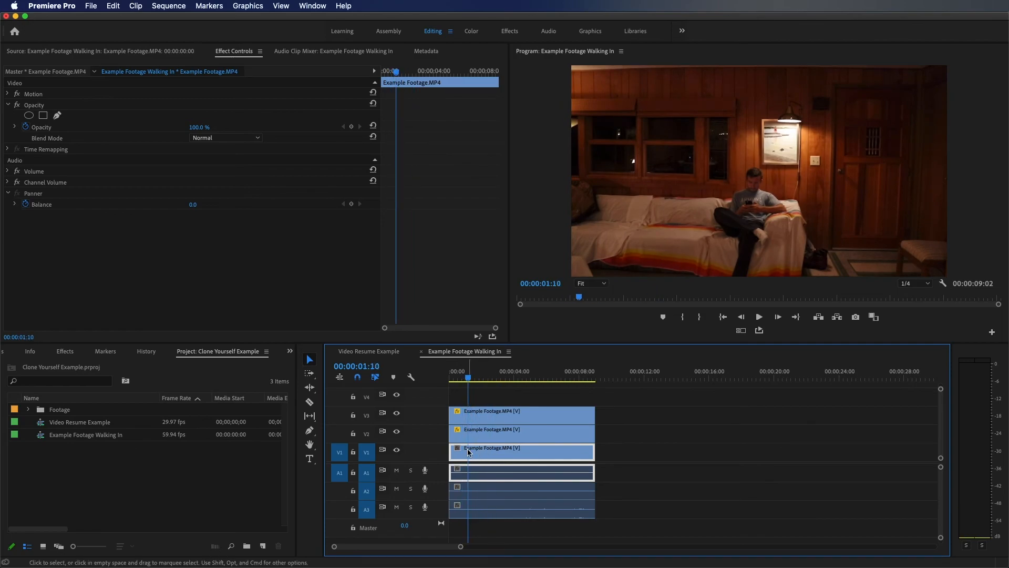
{"action": "left_click", "coordinate": [396, 431]}
{"action": "left_click", "coordinate": [397, 412]}
{"action": "mouse_move", "coordinate": [470, 378]}
{"action": "left_mouse_down"}
{"action": "mouse_move", "coordinate": [452, 378]}
{"action": "mouse_move", "coordinate": [565, 392]}
{"action": "mouse_move", "coordinate": [495, 394]}
{"action": "mouse_move", "coordinate": [586, 406]}
{"action": "mouse_move", "coordinate": [450, 392]}
{"action": "mouse_move", "coordinate": [469, 391]}
{"action": "left_mouse_up"}
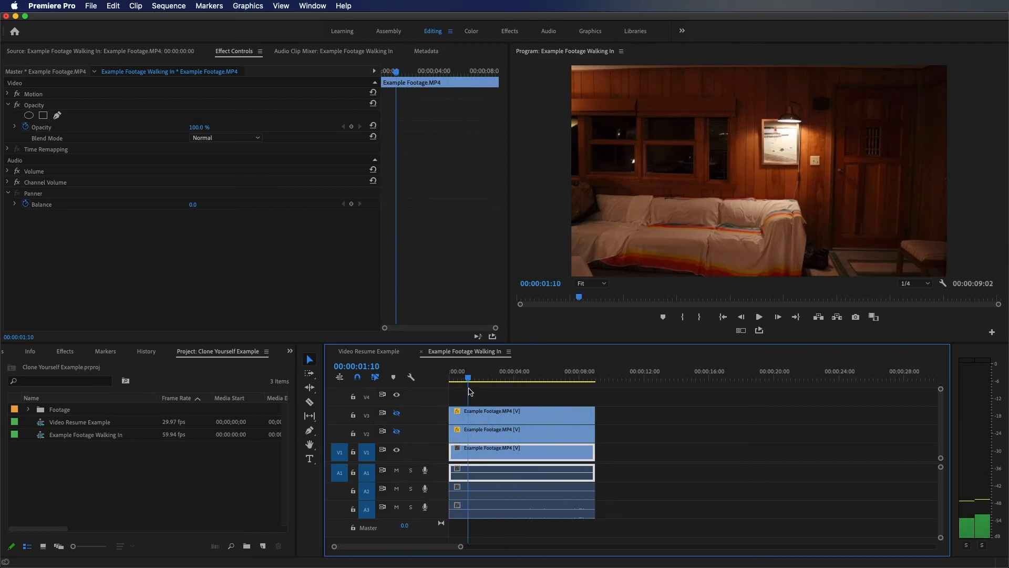
{"action": "left_click", "coordinate": [397, 431]}
{"action": "left_click", "coordinate": [396, 413]}
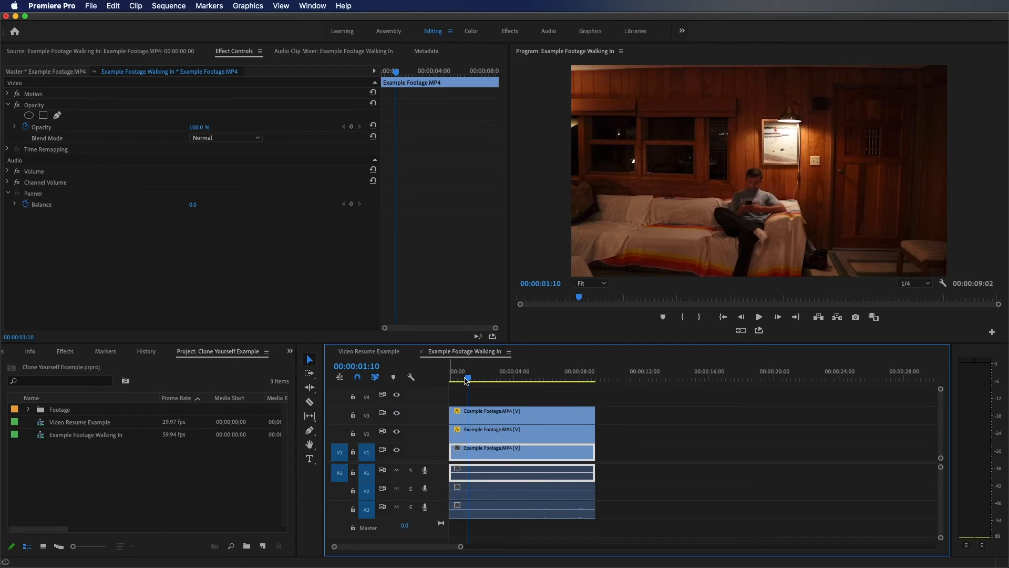
{"action": "left_click_drag", "start_coordinate": [488, 373], "coordinate": [572, 379]}
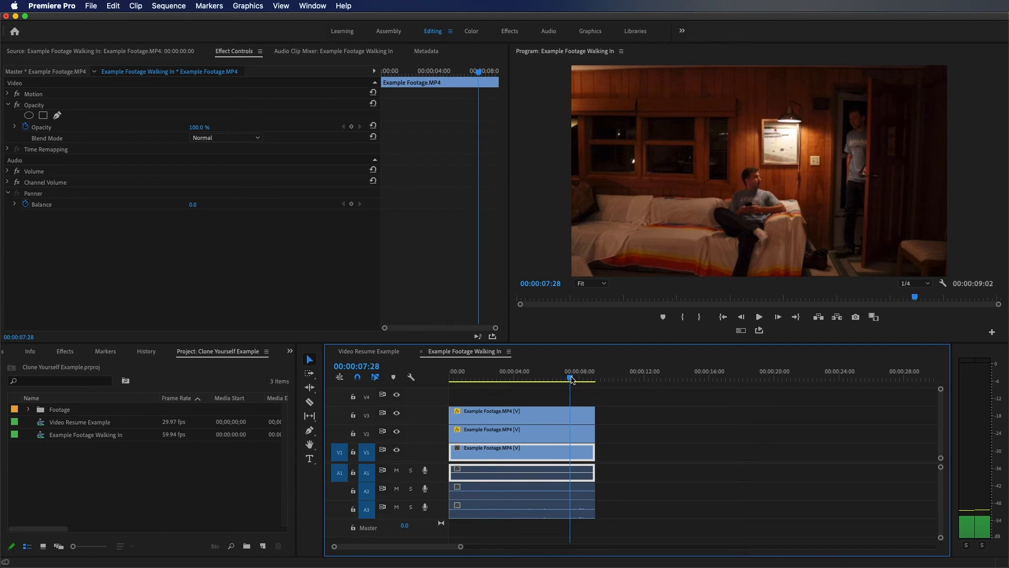
Step: Set the V2 clip's Mask Feather to 25
{"action": "left_click", "coordinate": [532, 435]}
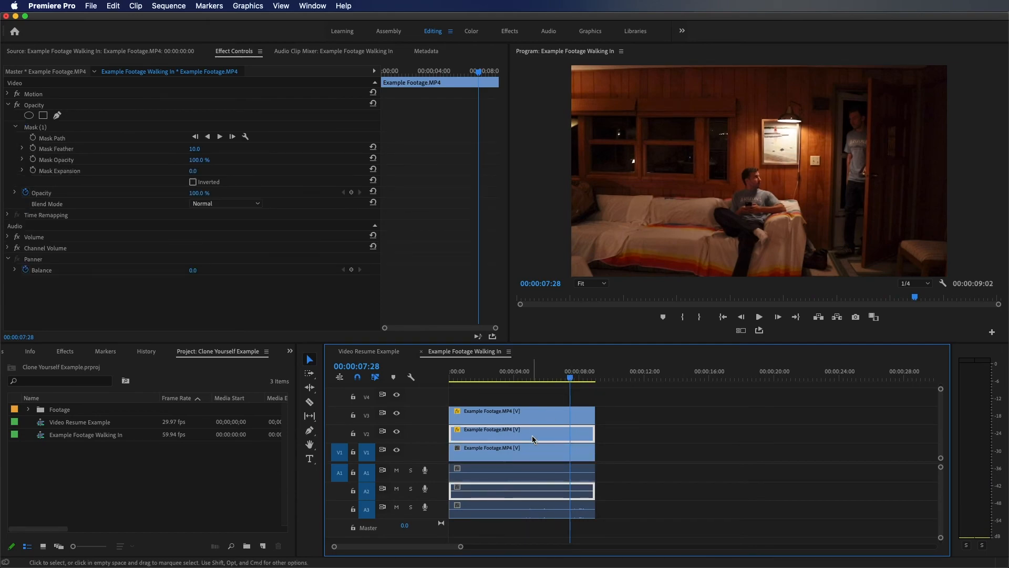
{"action": "left_click", "coordinate": [195, 149]}
{"action": "type", "text": "25"}
{"action": "key", "text": "Return"}
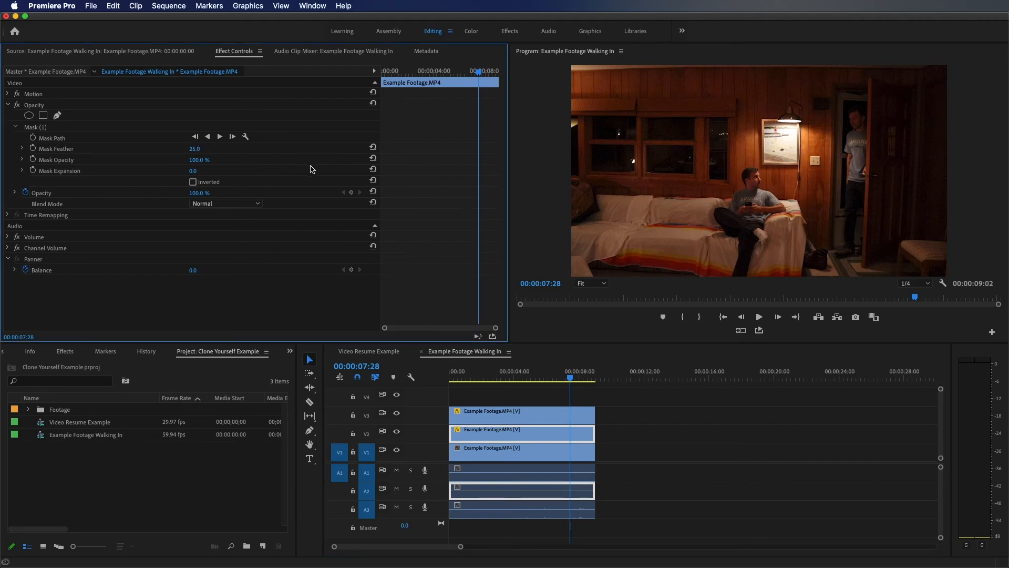
Step: Display the V2 clip's mask outline, and check the composite without it at 00:00:07:53
{"action": "left_click", "coordinate": [41, 129]}
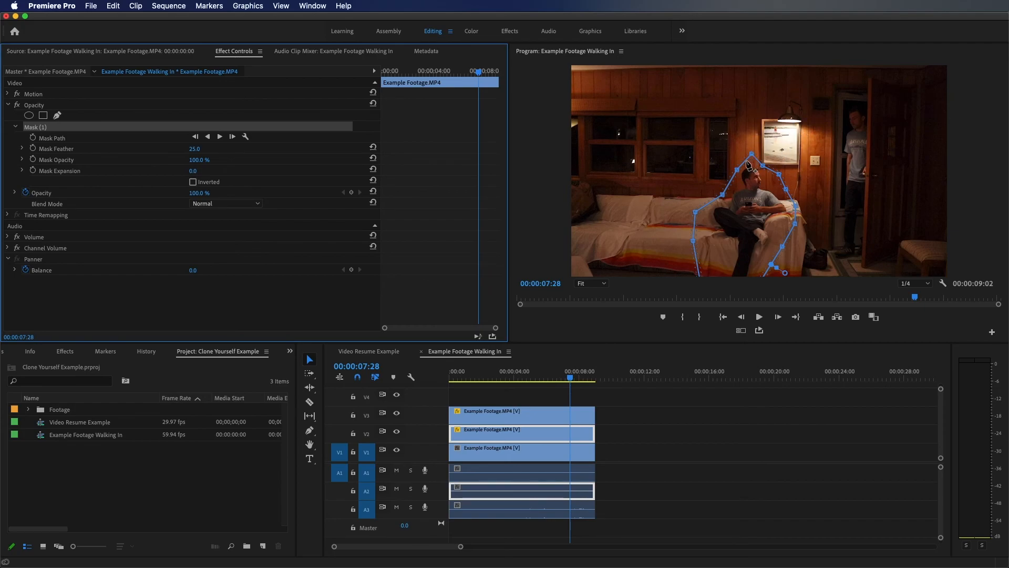
{"action": "left_click", "coordinate": [613, 398]}
{"action": "left_click_drag", "start_coordinate": [573, 378], "coordinate": [579, 399]}
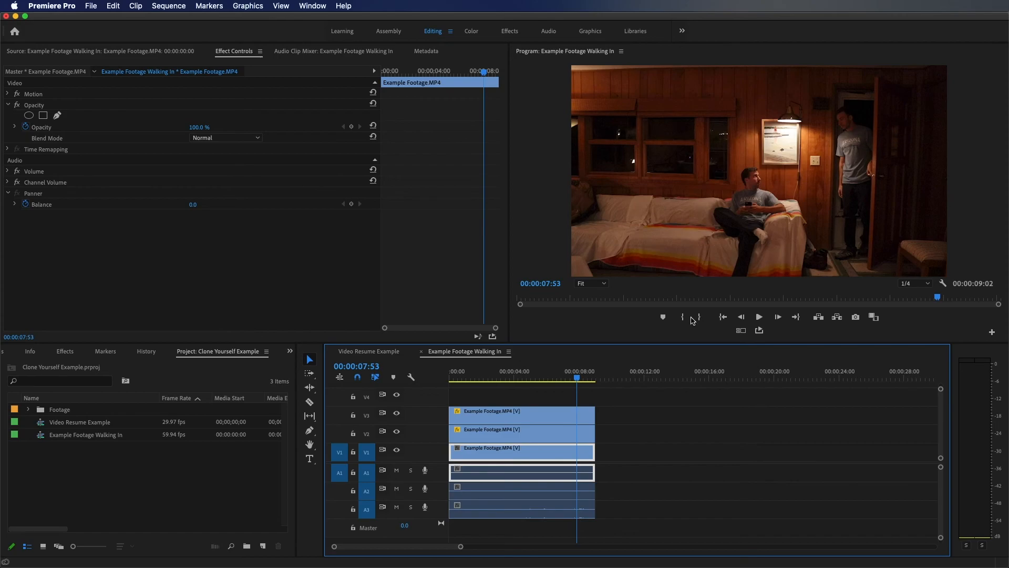
{"action": "left_click", "coordinate": [522, 387]}
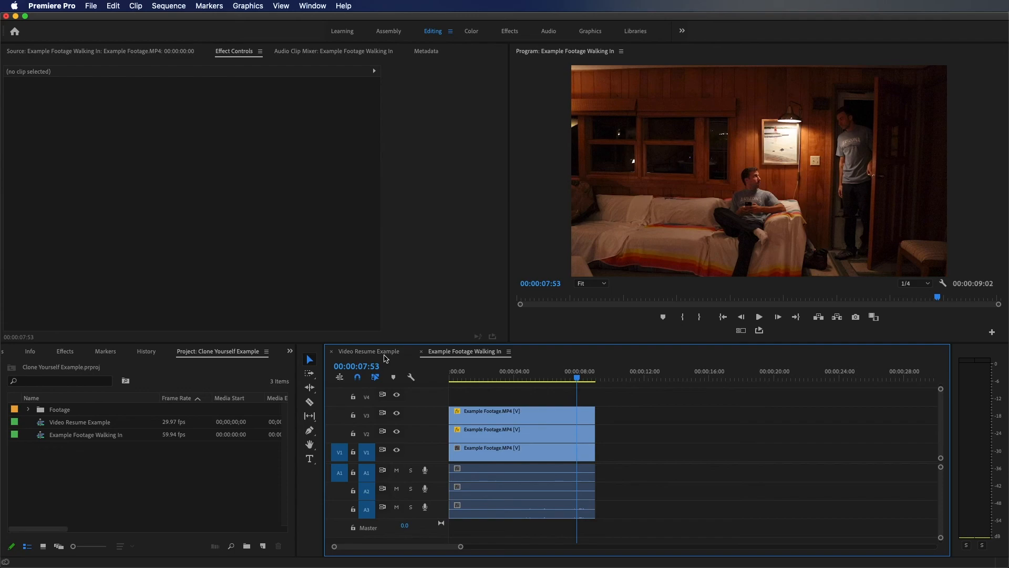
Step: Open the Video Resume Example sequence and examine each of its three consecutive takes
{"action": "left_click", "coordinate": [385, 357]}
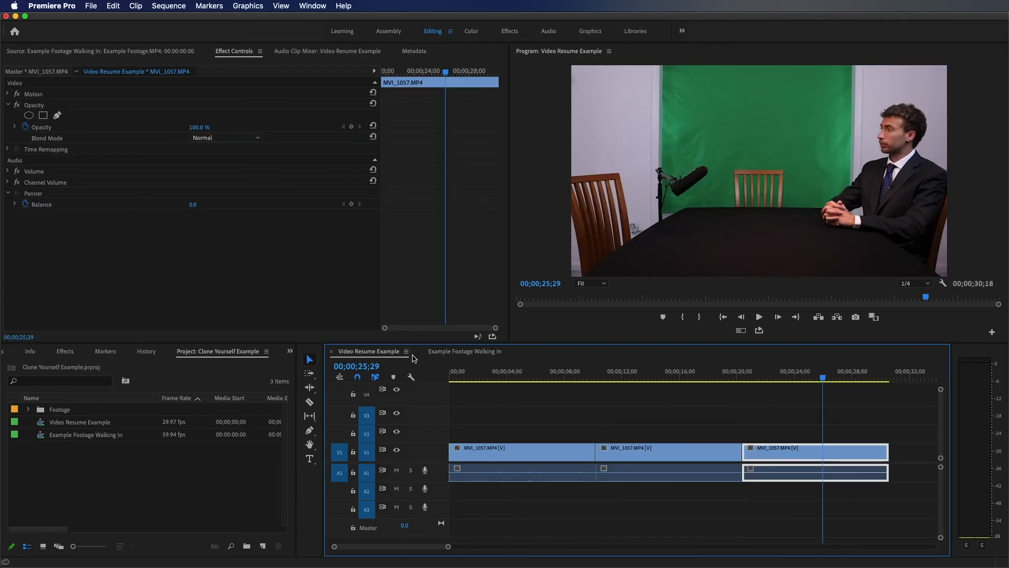
{"action": "left_click_drag", "start_coordinate": [824, 377], "coordinate": [533, 383]}
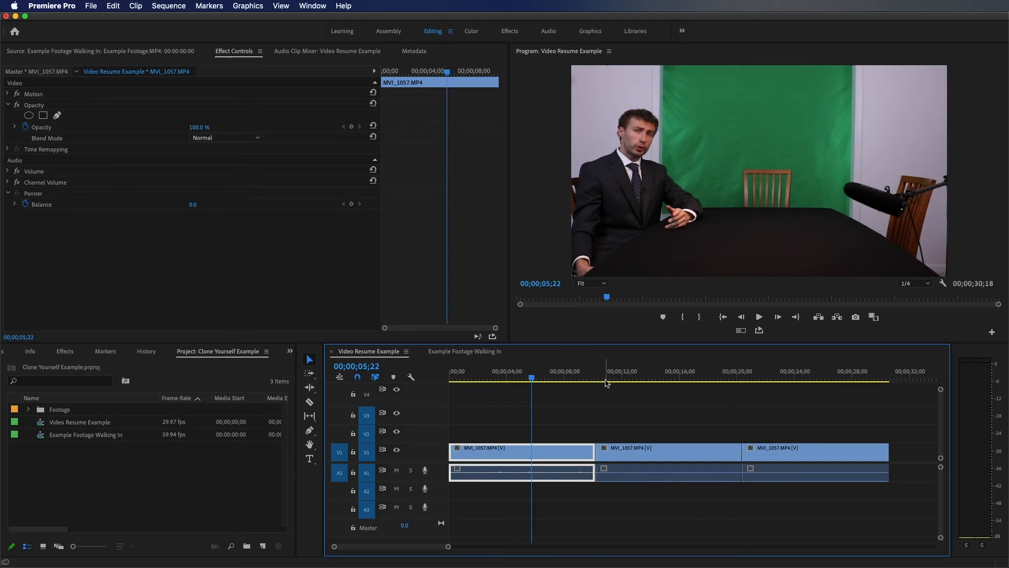
{"action": "left_click", "coordinate": [611, 411]}
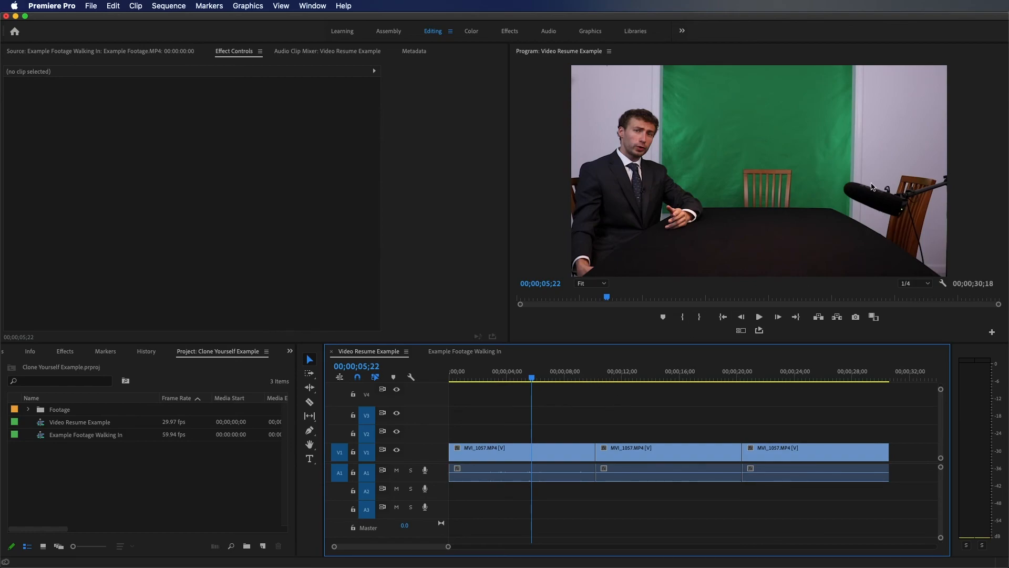
{"action": "left_click_drag", "start_coordinate": [537, 374], "coordinate": [667, 384]}
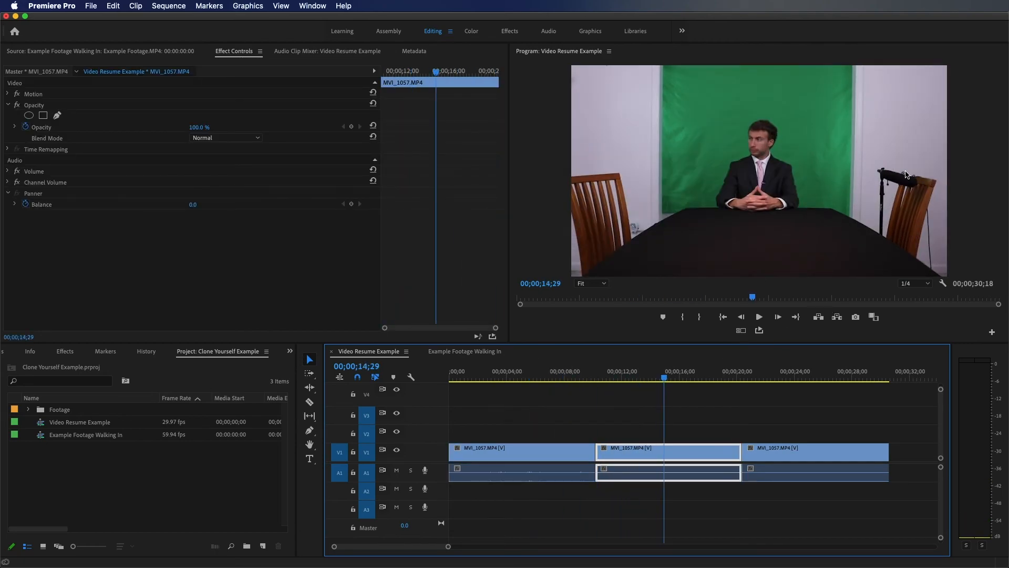
{"action": "left_click", "coordinate": [822, 376]}
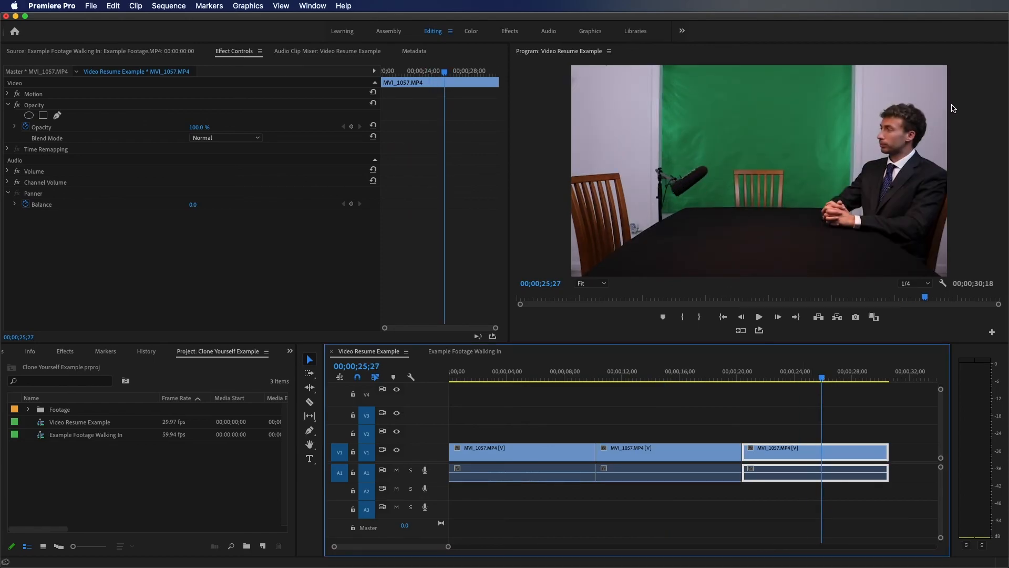
Step: Stack the second take above the first at the sequence start, with its video on V2 and audio on A2
{"action": "left_click", "coordinate": [732, 428]}
{"action": "left_click_drag", "start_coordinate": [641, 448], "coordinate": [644, 437]}
{"action": "left_click_drag", "start_coordinate": [645, 477], "coordinate": [647, 495]}
{"action": "left_click_drag", "start_coordinate": [651, 430], "coordinate": [476, 433]}
Step: Stack the third take above the other two at the sequence start, with its video on V3 and audio on A3
{"action": "left_click", "coordinate": [809, 456]}
{"action": "left_click_drag", "start_coordinate": [809, 456], "coordinate": [722, 407]}
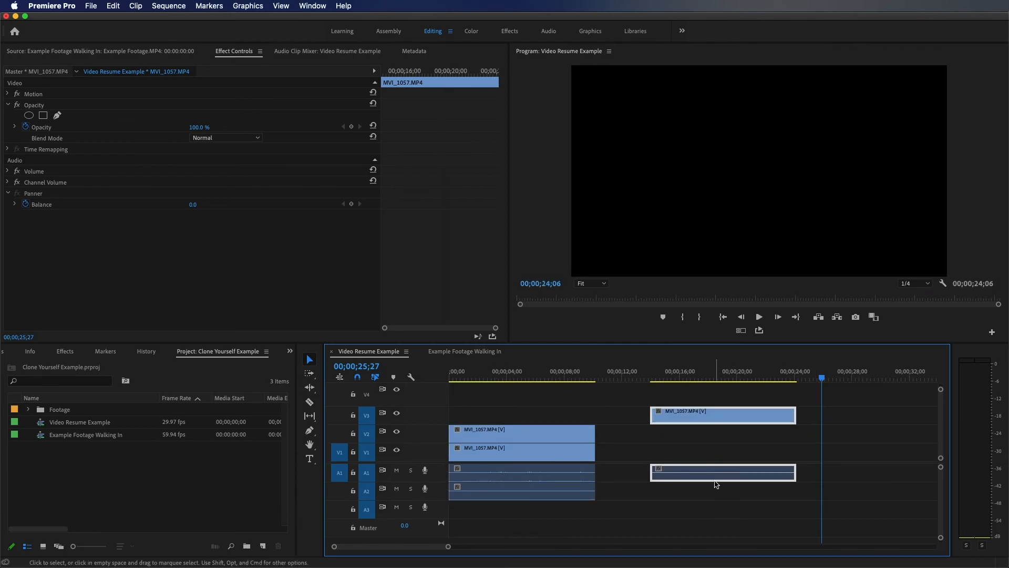
{"action": "left_click_drag", "start_coordinate": [716, 475], "coordinate": [512, 513]}
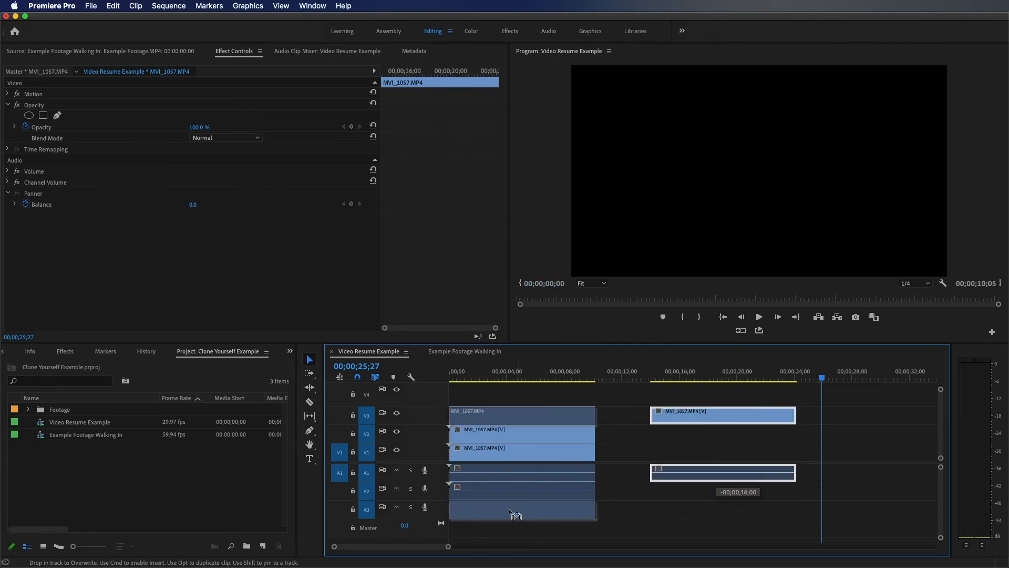
{"action": "left_click_drag", "start_coordinate": [504, 508], "coordinate": [504, 508]}
{"action": "left_click", "coordinate": [721, 429]}
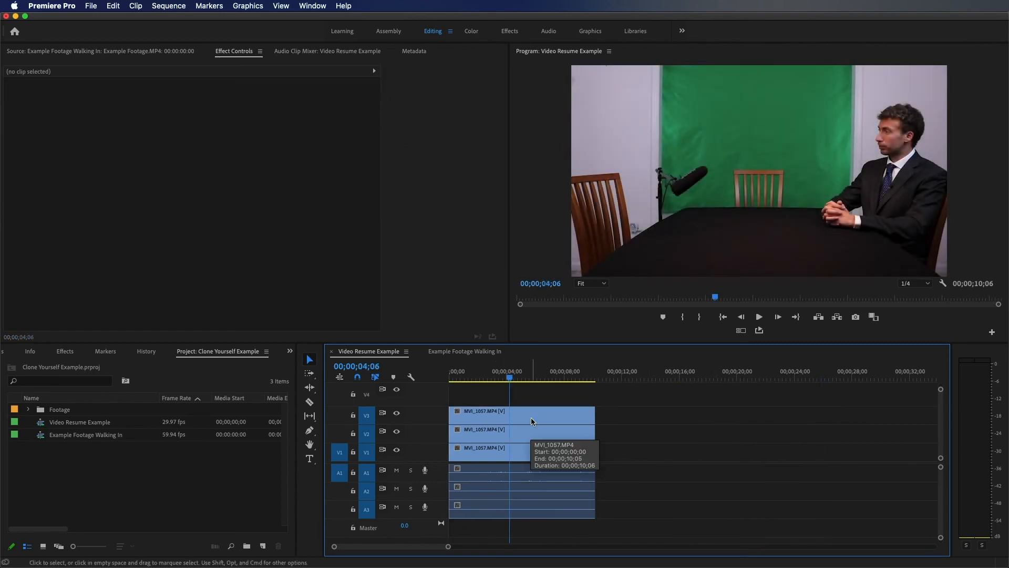
Step: At 00;00;04;06, draw a closed free-form opacity mask on the V3 clip around the man at the table's right side, extending past the frame's edges
{"action": "left_click", "coordinate": [533, 420]}
{"action": "left_click", "coordinate": [57, 116]}
{"action": "left_click", "coordinate": [592, 284]}
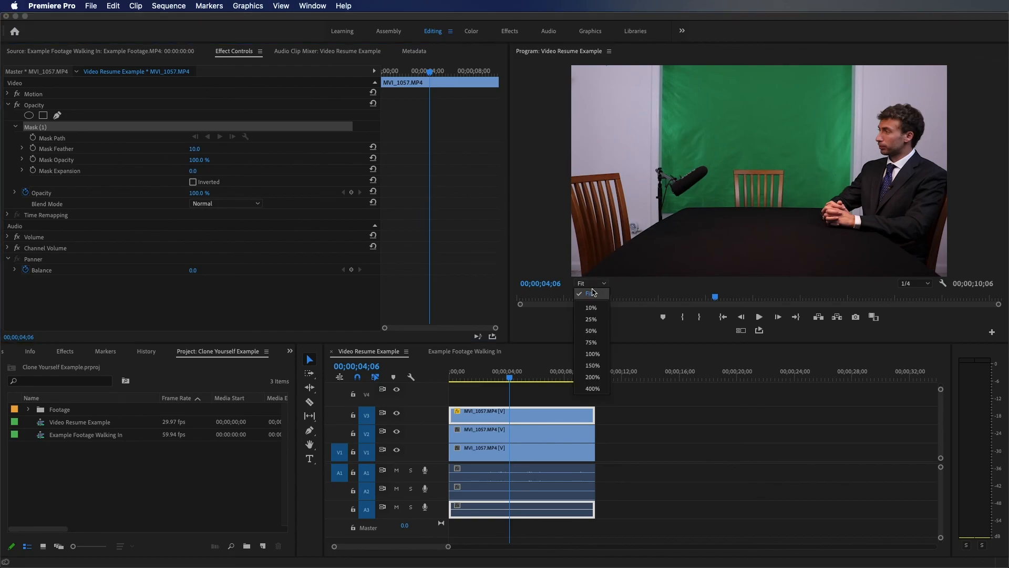
{"action": "left_click", "coordinate": [592, 319]}
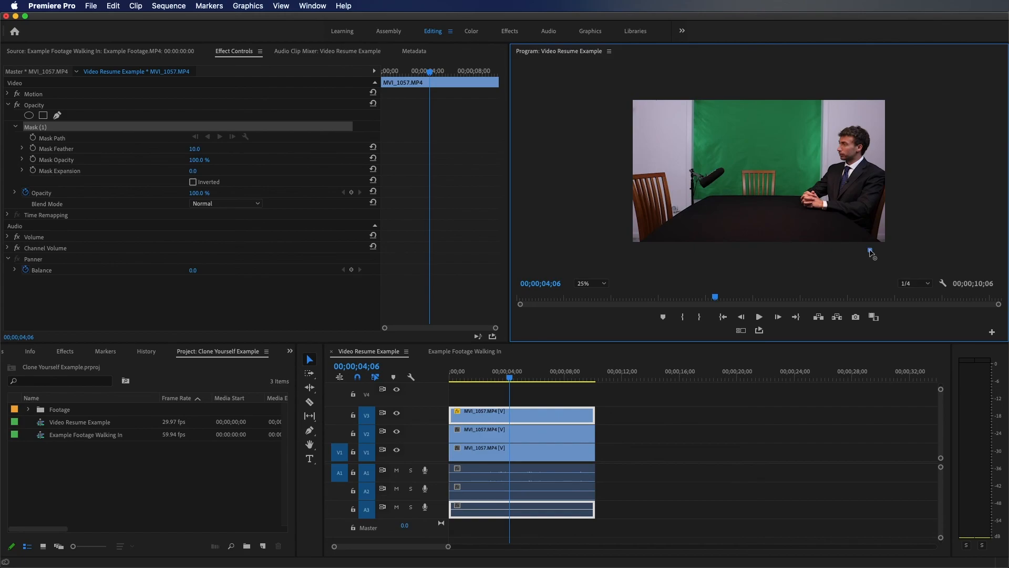
{"action": "left_click", "coordinate": [800, 223]}
{"action": "left_click", "coordinate": [791, 204]}
{"action": "left_click", "coordinate": [812, 157]}
{"action": "left_click", "coordinate": [823, 87]}
{"action": "left_click", "coordinate": [920, 81]}
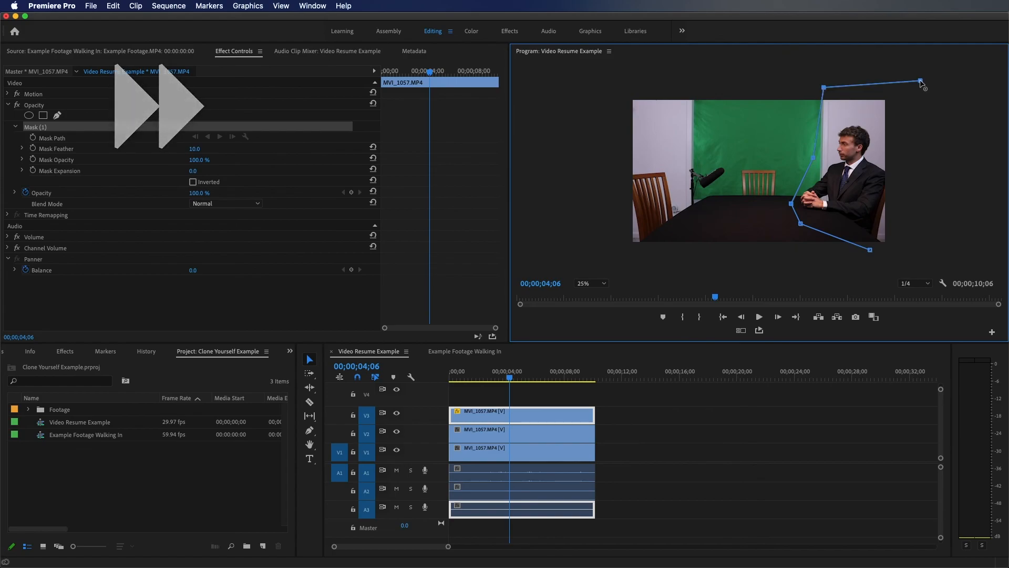
{"action": "left_click", "coordinate": [919, 211]}
{"action": "left_click", "coordinate": [911, 252]}
{"action": "left_click", "coordinate": [870, 250]}
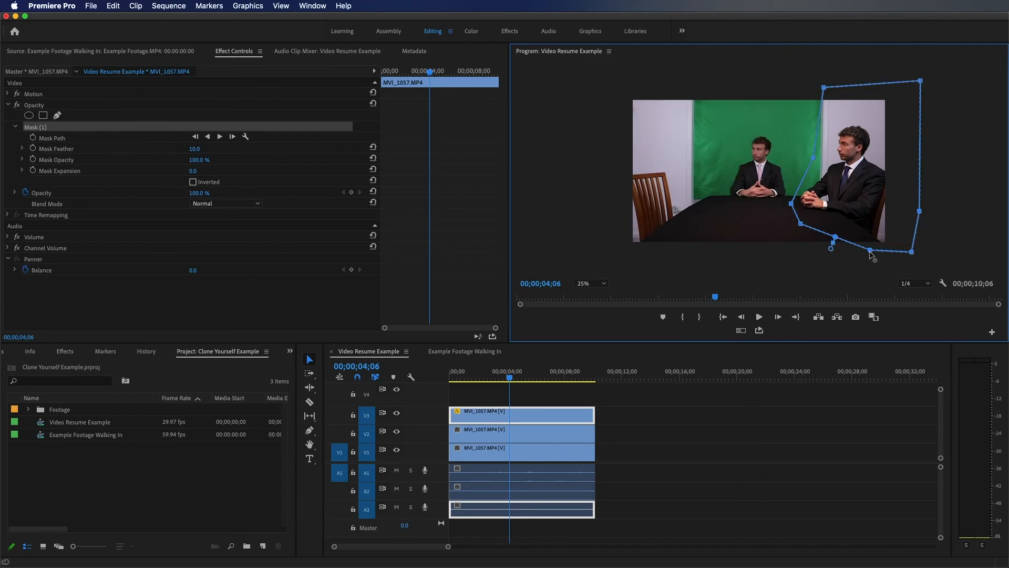
Step: Deselect the masked V3 clip and fit the preview to the frame
{"action": "left_click", "coordinate": [705, 392]}
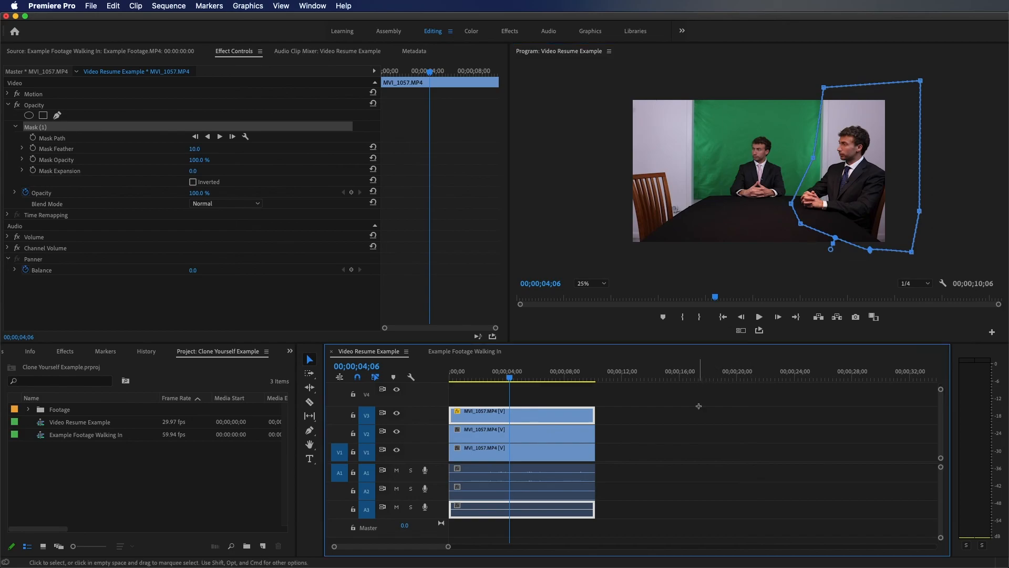
{"action": "left_click", "coordinate": [590, 284]}
{"action": "left_click", "coordinate": [587, 293]}
Step: Select the V2 clip and toggle the V2 track output to compare the middle take with the one beneath it
{"action": "left_click", "coordinate": [526, 433]}
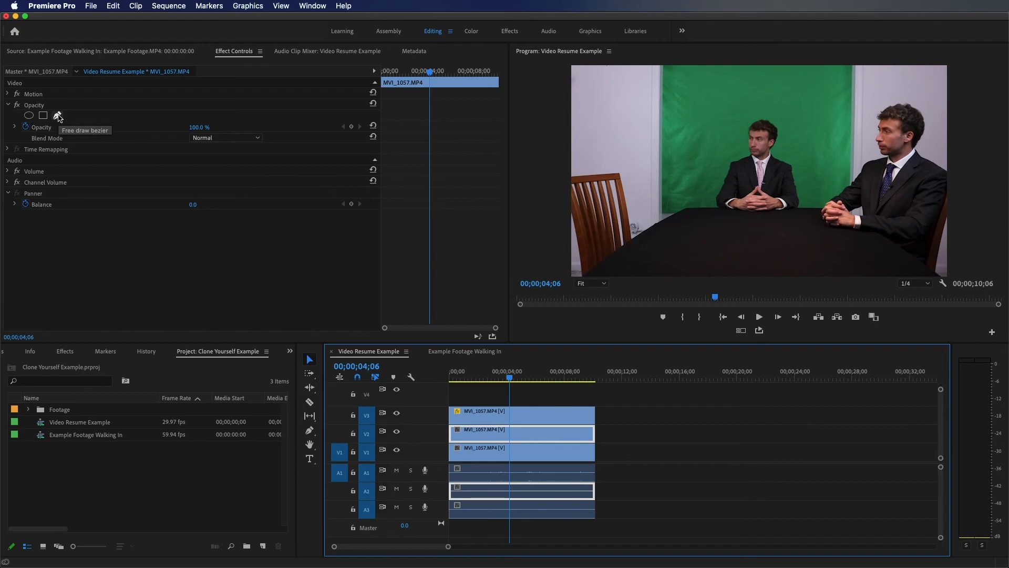
{"action": "left_click", "coordinate": [397, 432]}
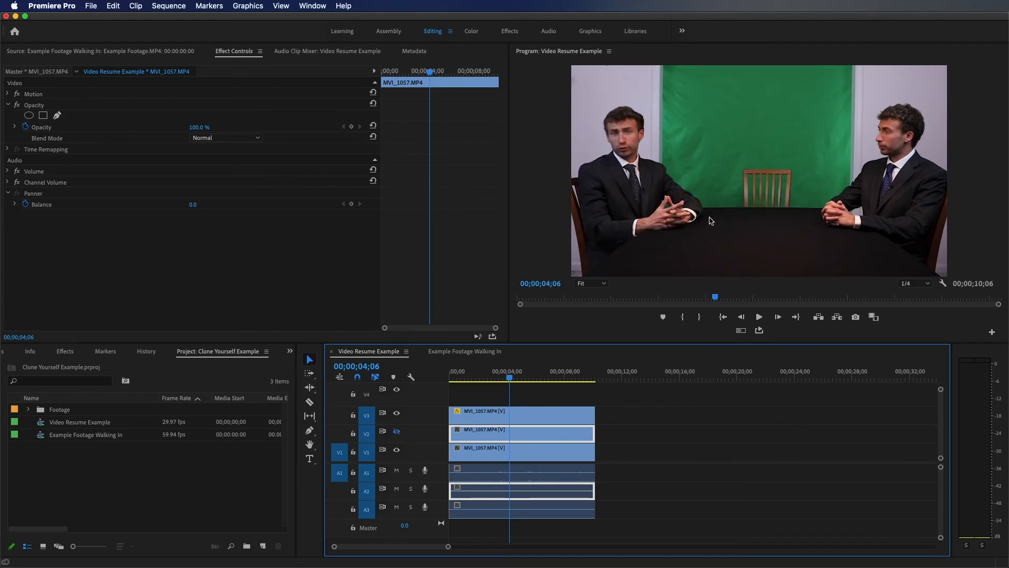
{"action": "left_click", "coordinate": [396, 431]}
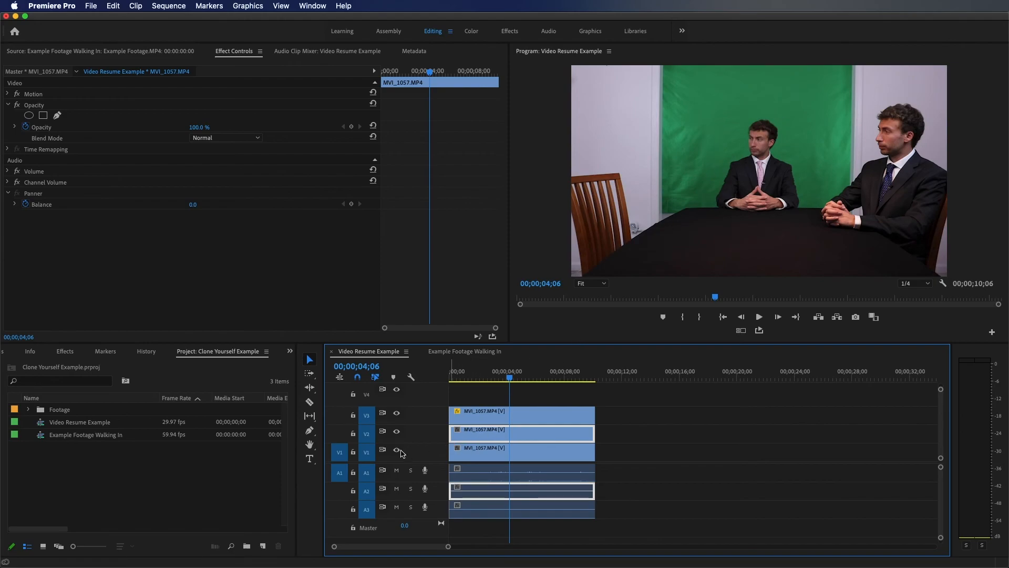
{"action": "left_click", "coordinate": [396, 431]}
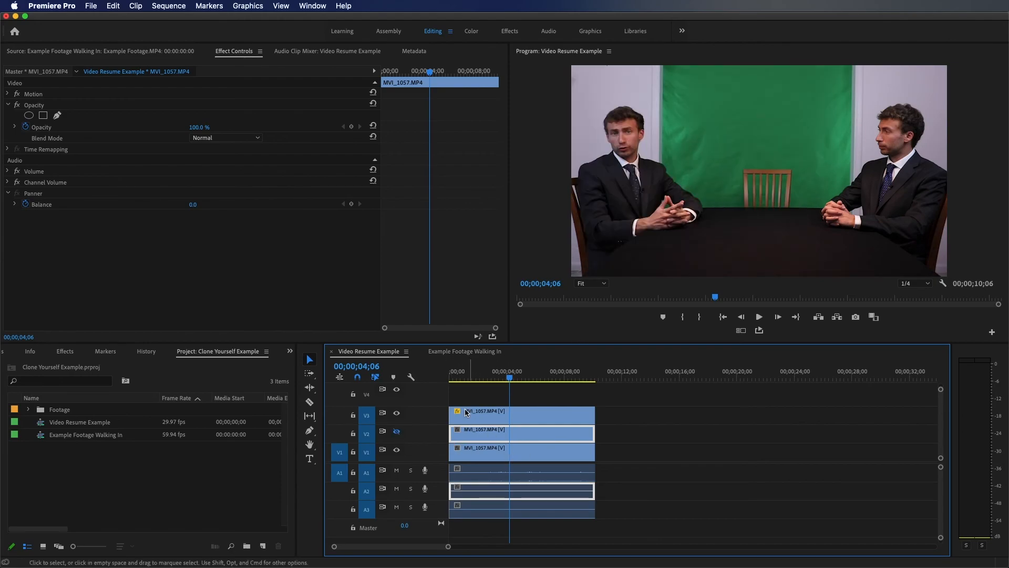
Step: In the Example Footage Walking In sequence, examine the V2 clip's mask outline beside the sofa arm at 00:00:07:44
{"action": "left_click", "coordinate": [480, 355]}
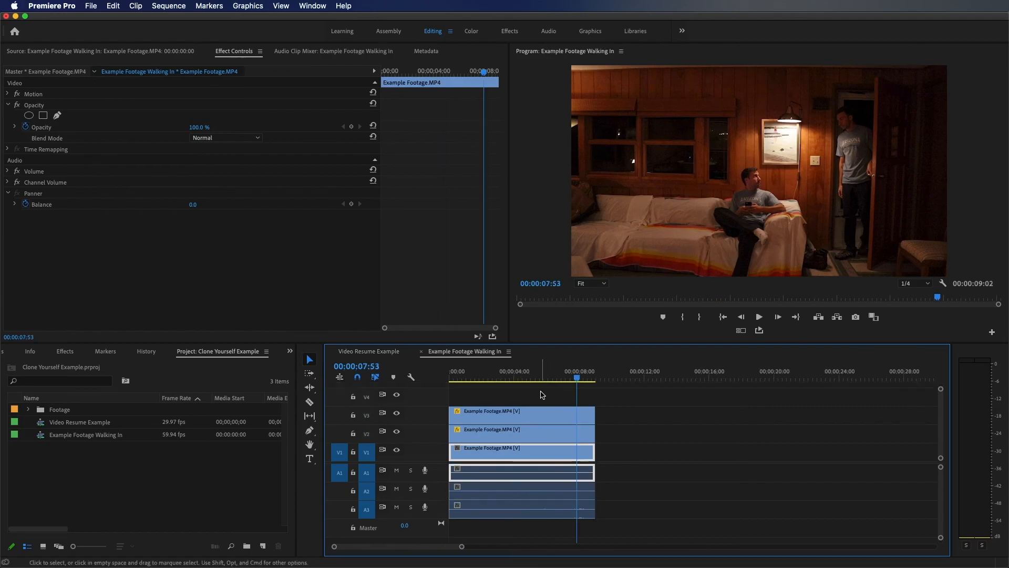
{"action": "left_click", "coordinate": [563, 377]}
{"action": "mouse_move", "coordinate": [564, 377]}
{"action": "left_mouse_down"}
{"action": "mouse_move", "coordinate": [512, 377]}
{"action": "mouse_move", "coordinate": [574, 380]}
{"action": "left_mouse_up"}
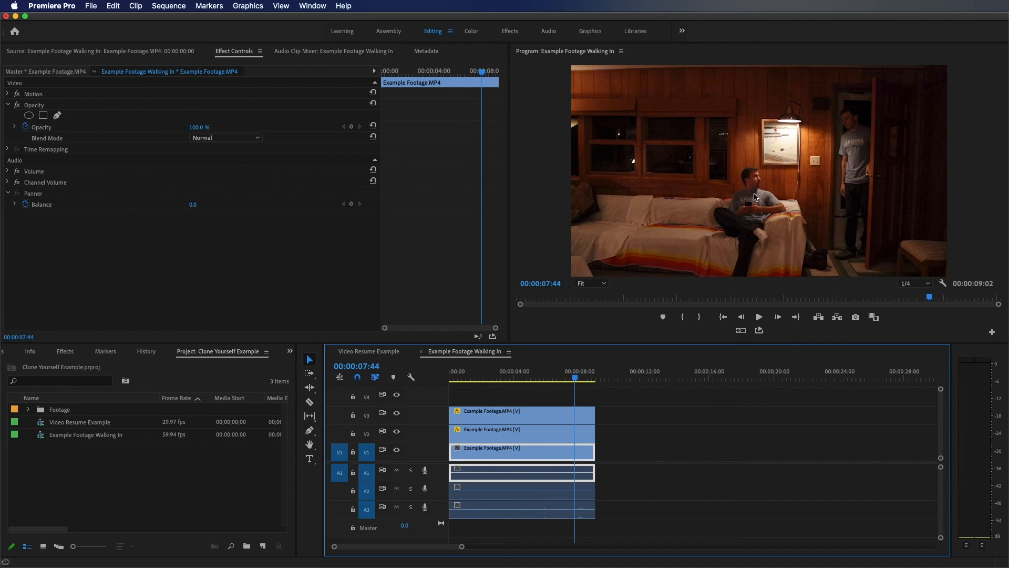
{"action": "left_click", "coordinate": [504, 431]}
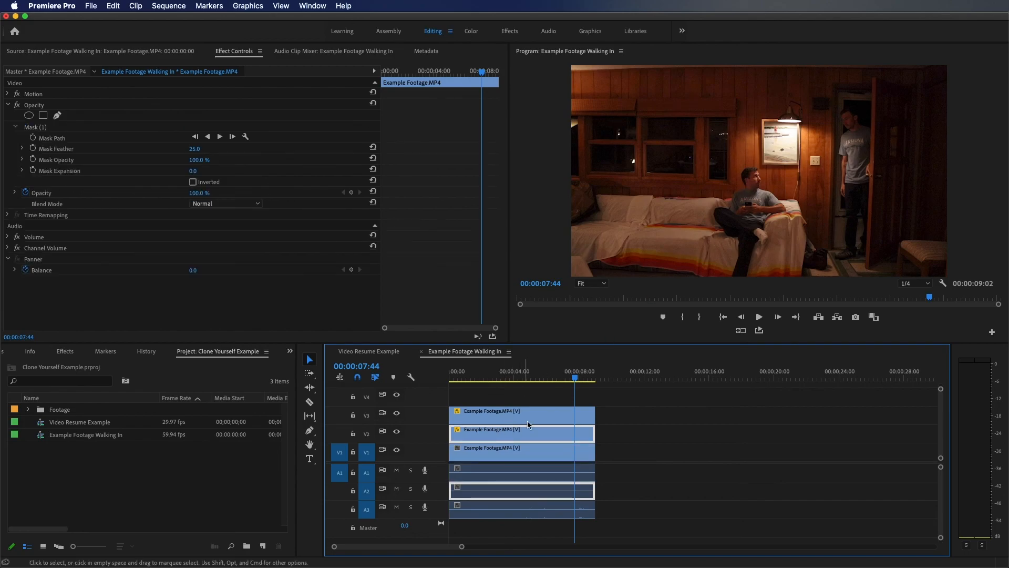
{"action": "left_click", "coordinate": [61, 127]}
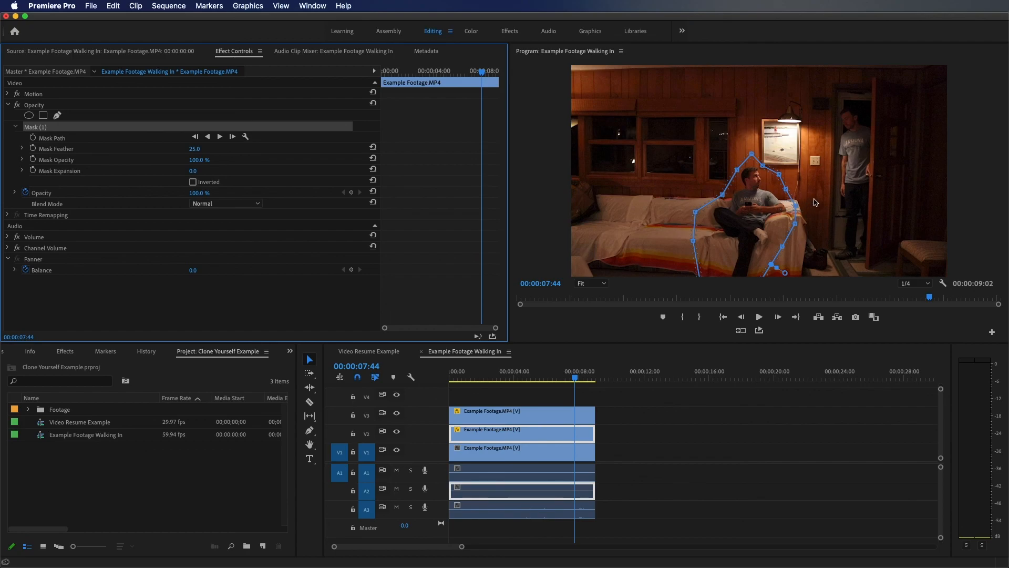
{"action": "left_click", "coordinate": [796, 210]}
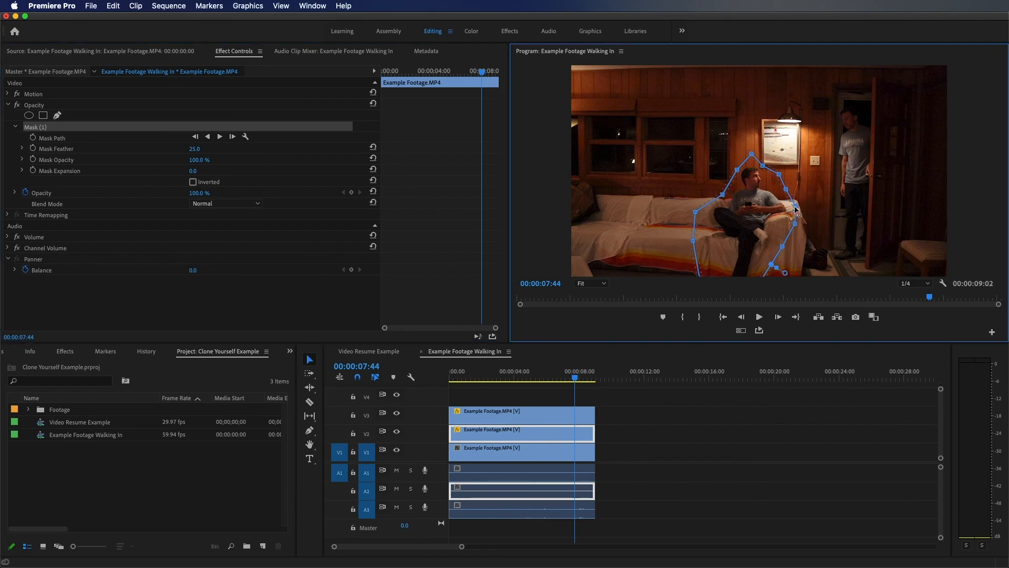
{"action": "left_click_drag", "start_coordinate": [794, 202], "coordinate": [814, 204]}
{"action": "left_click_drag", "start_coordinate": [814, 204], "coordinate": [791, 203]}
Step: Return to the Video Resume Example sequence, re-enable the V2 track output and select the V2 clip
{"action": "left_click", "coordinate": [368, 351]}
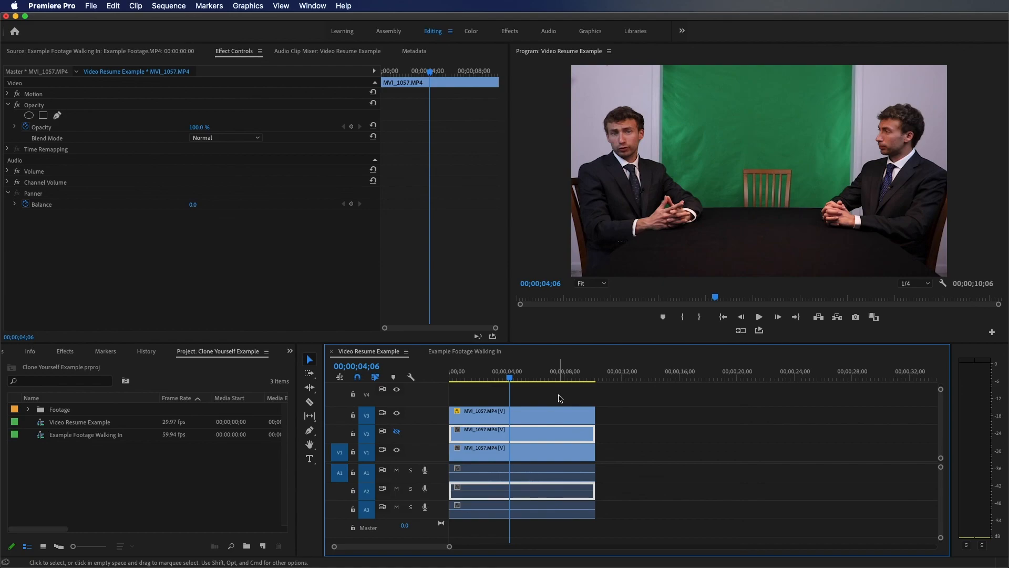
{"action": "left_click", "coordinate": [397, 431]}
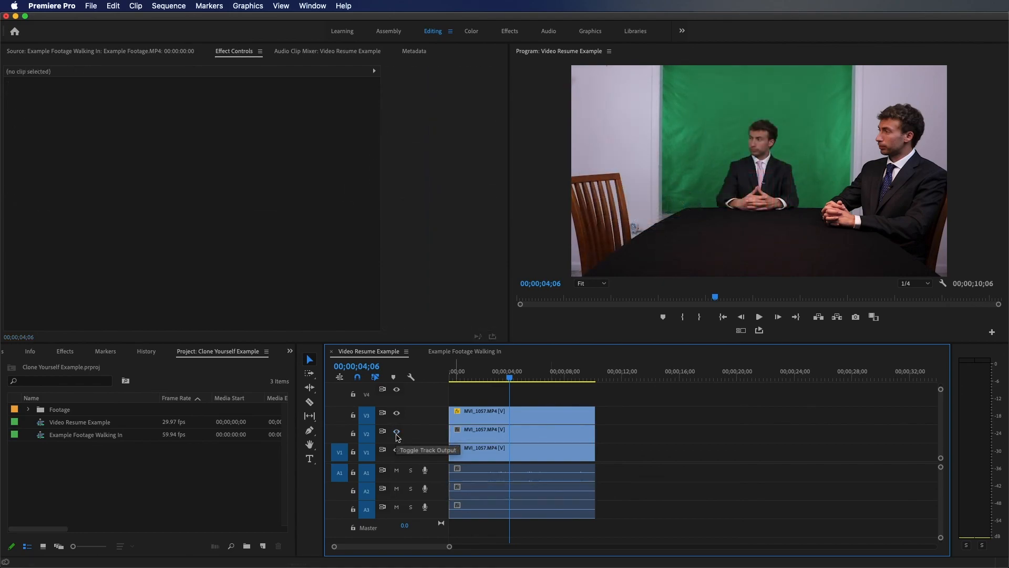
{"action": "left_click", "coordinate": [500, 439]}
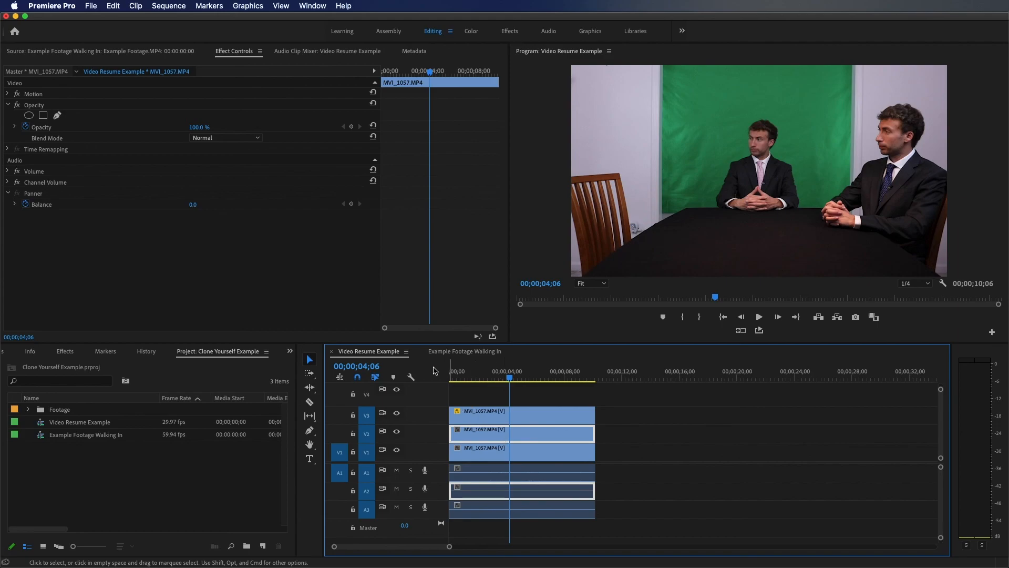
Step: Draw a closed Pen opacity mask around the middle man on the V2 clip, running below his hands and above his head, and deselect the clip
{"action": "left_click", "coordinate": [57, 115]}
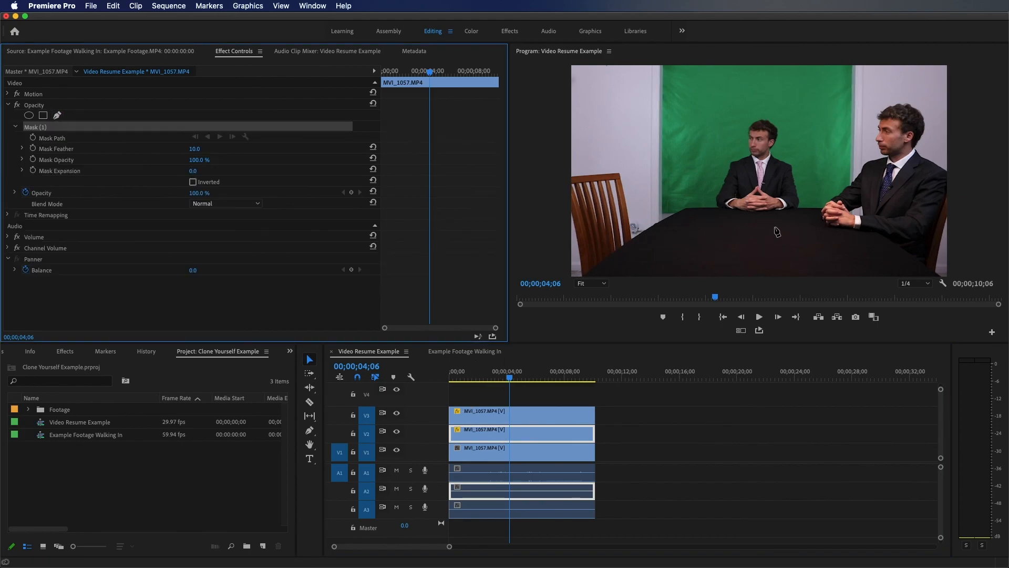
{"action": "left_click", "coordinate": [701, 203]}
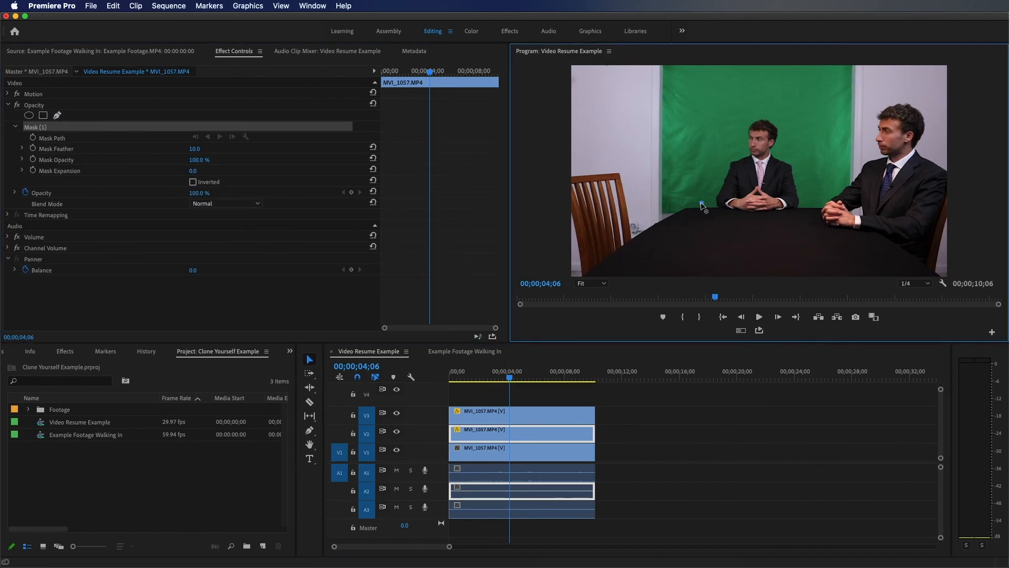
{"action": "left_click", "coordinate": [811, 206]}
{"action": "left_click_drag", "start_coordinate": [812, 207], "coordinate": [838, 128]}
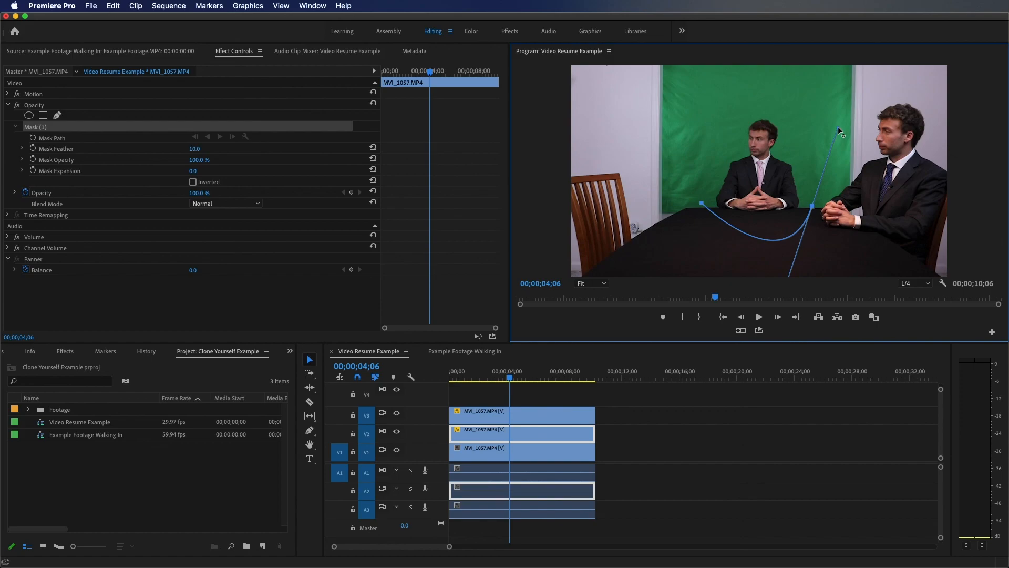
{"action": "left_click", "coordinate": [772, 109]}
{"action": "left_click", "coordinate": [703, 178]}
{"action": "key", "text": "super+z"}
{"action": "left_click_drag", "start_coordinate": [703, 153], "coordinate": [709, 206]}
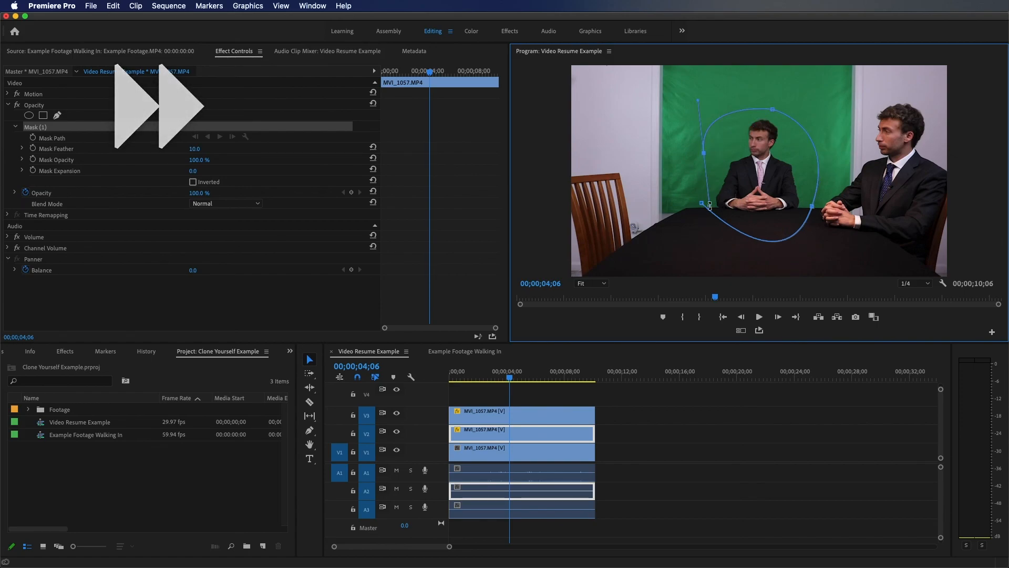
{"action": "left_click", "coordinate": [701, 203]}
{"action": "left_click", "coordinate": [536, 393]}
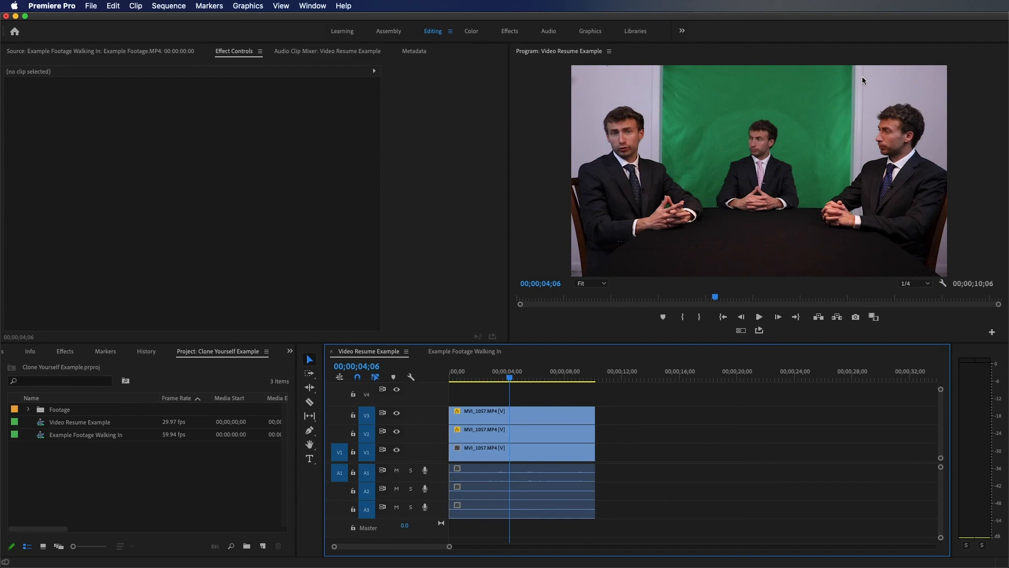
Step: Increase the Mask Feather on the V3 clip's mask and set the V2 clip's Mask Feather to 80
{"action": "left_click", "coordinate": [507, 417]}
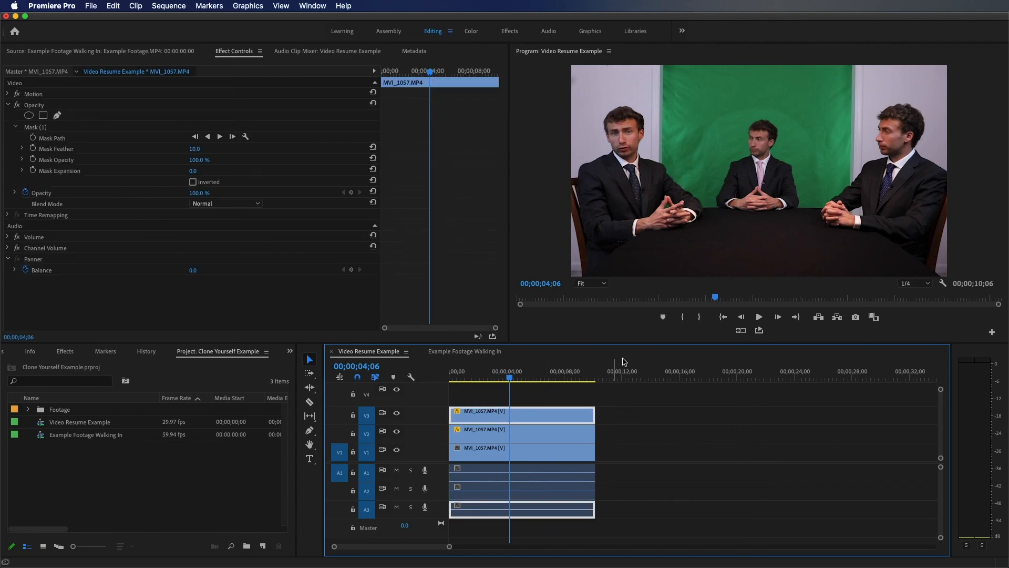
{"action": "left_click", "coordinate": [196, 152]}
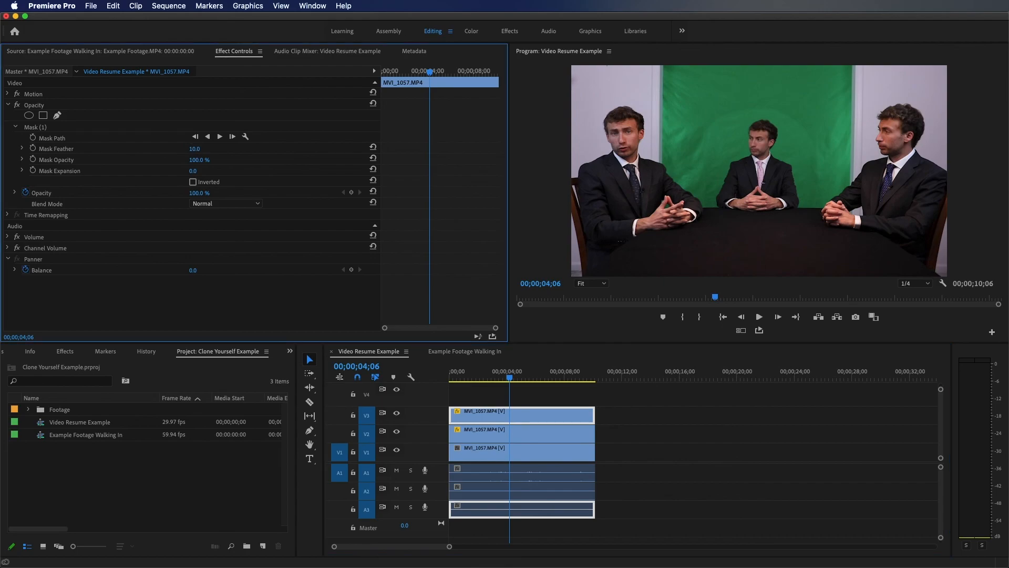
{"action": "left_click_drag", "start_coordinate": [195, 149], "coordinate": [200, 149]}
{"action": "left_click", "coordinate": [477, 436]}
{"action": "left_click_drag", "start_coordinate": [192, 150], "coordinate": [201, 149]}
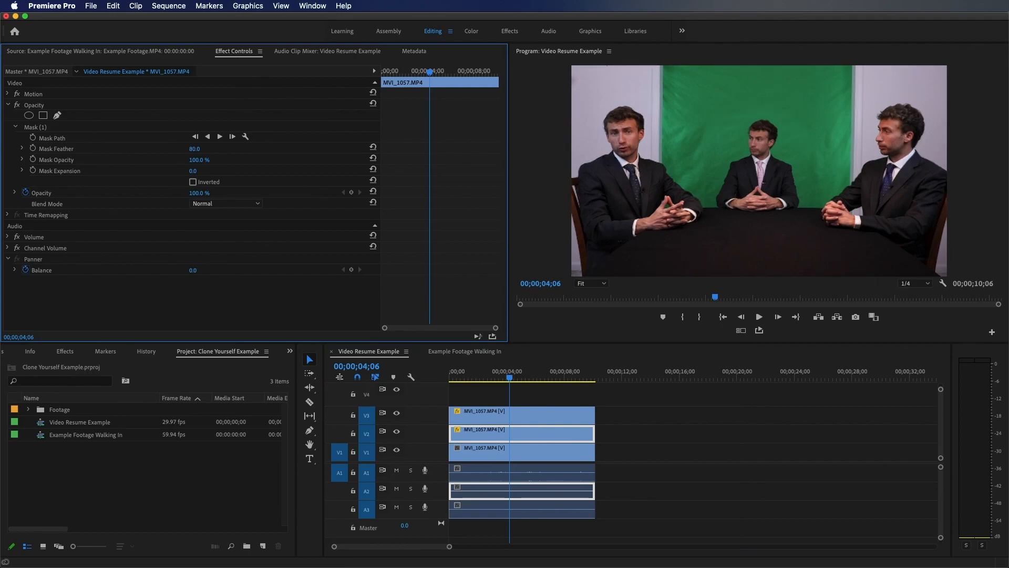
Step: Set the V2 clip's Mask Feather to 0 and examine the mask edge above the middle man's head at 100% preview zoom
{"action": "left_click_drag", "start_coordinate": [195, 149], "coordinate": [190, 150]}
{"action": "left_click", "coordinate": [591, 283]}
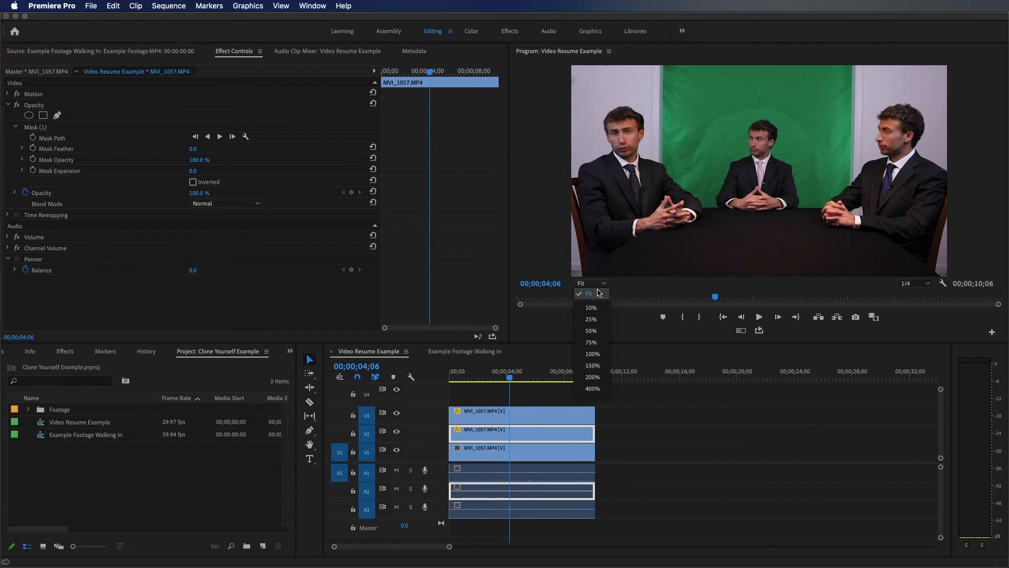
{"action": "left_click", "coordinate": [593, 354]}
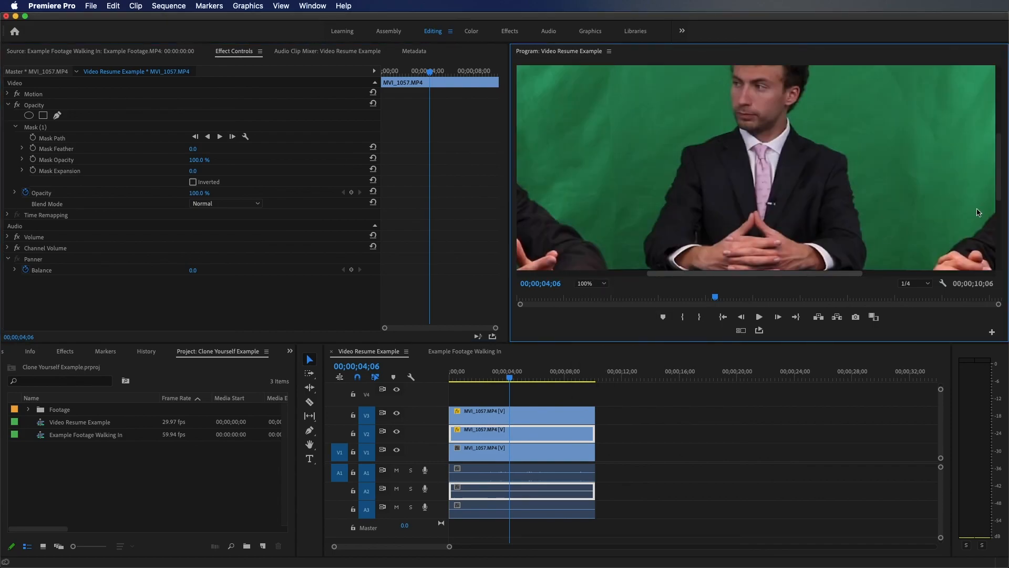
{"action": "left_click_drag", "start_coordinate": [1003, 203], "coordinate": [1002, 169]}
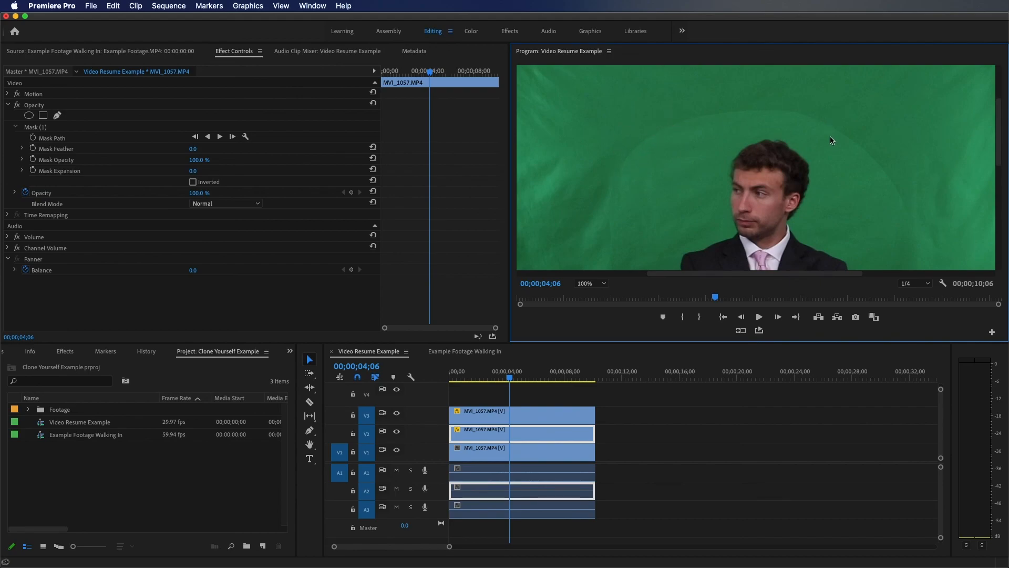
Step: Set the V2 clip's Mask Feather to 77 to soften the mask edge, and fit the preview to the frame
{"action": "left_click_drag", "start_coordinate": [193, 149], "coordinate": [222, 150]}
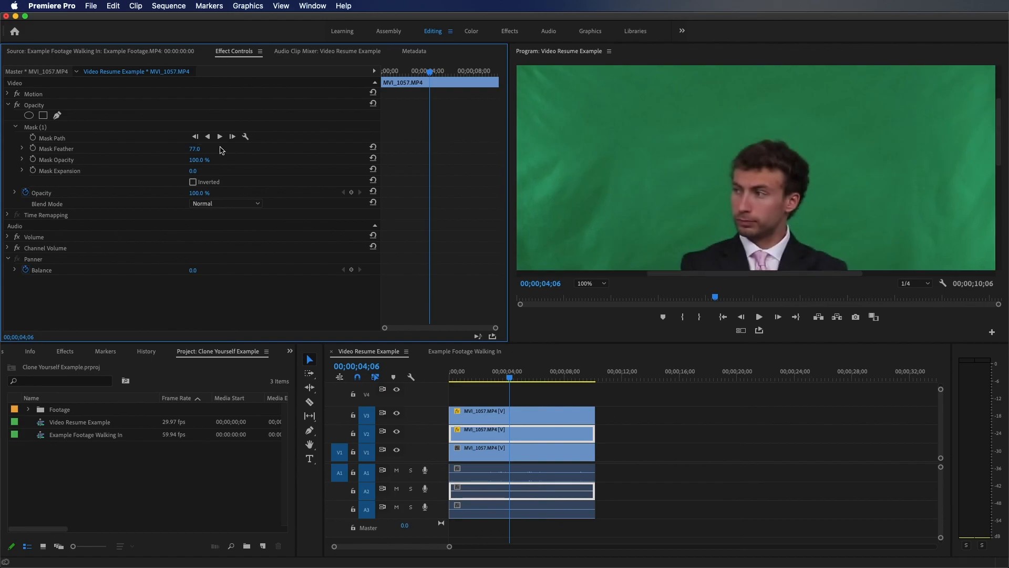
{"action": "left_click", "coordinate": [590, 284]}
{"action": "left_click", "coordinate": [592, 293]}
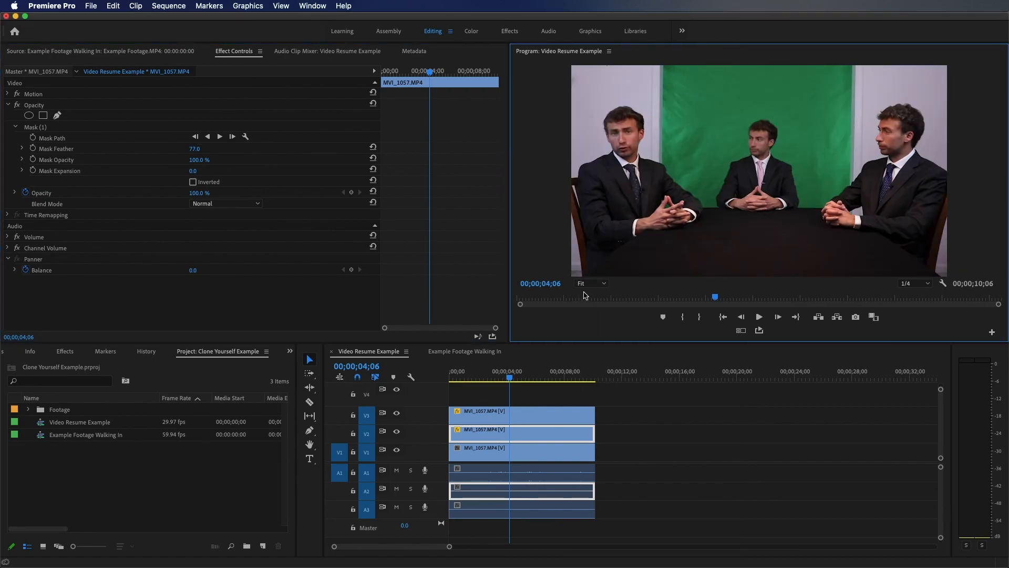
Step: Deselect the V2 clip and return the playhead to the start of the sequence at 00;00;00;00
{"action": "left_click", "coordinate": [731, 420]}
{"action": "left_click_drag", "start_coordinate": [516, 376], "coordinate": [377, 380]}
{"action": "left_click", "coordinate": [474, 386]}
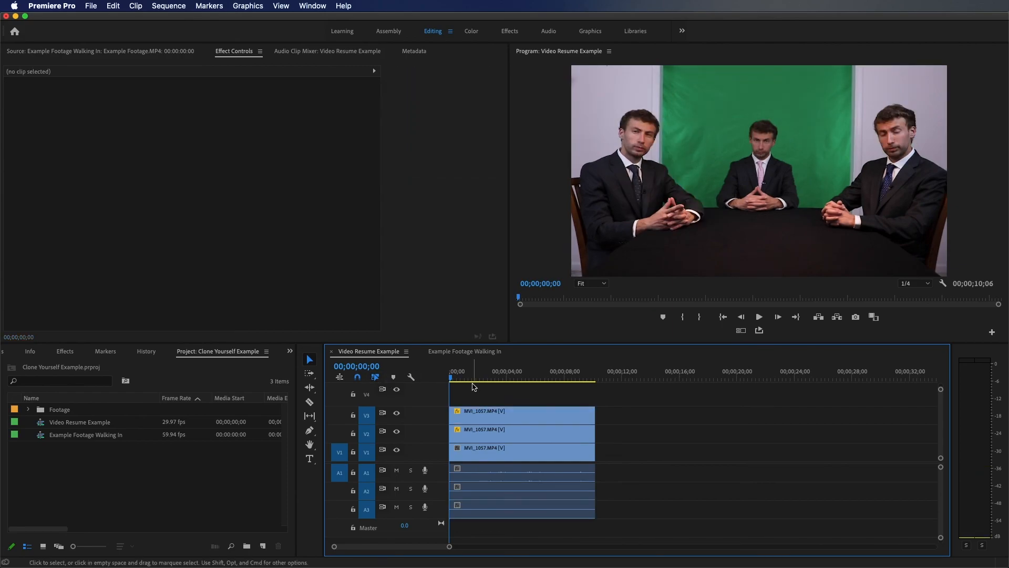